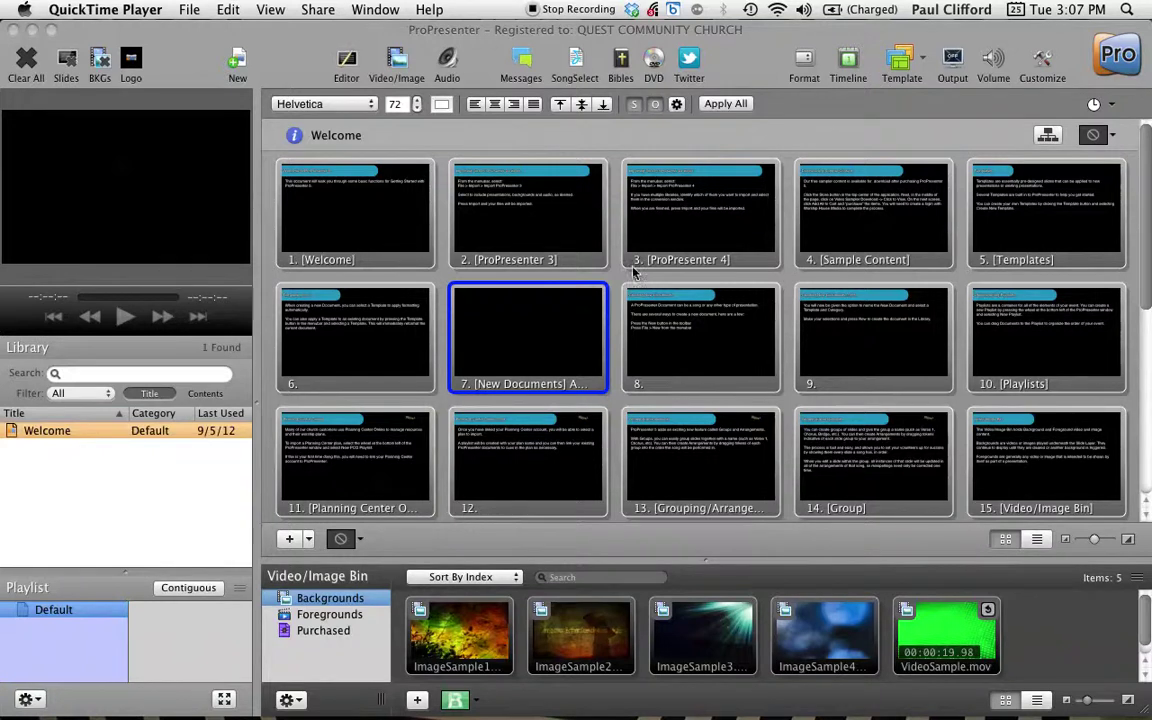
# Bring the ProPresenter 5 window to the front
pyautogui.click(754, 36)
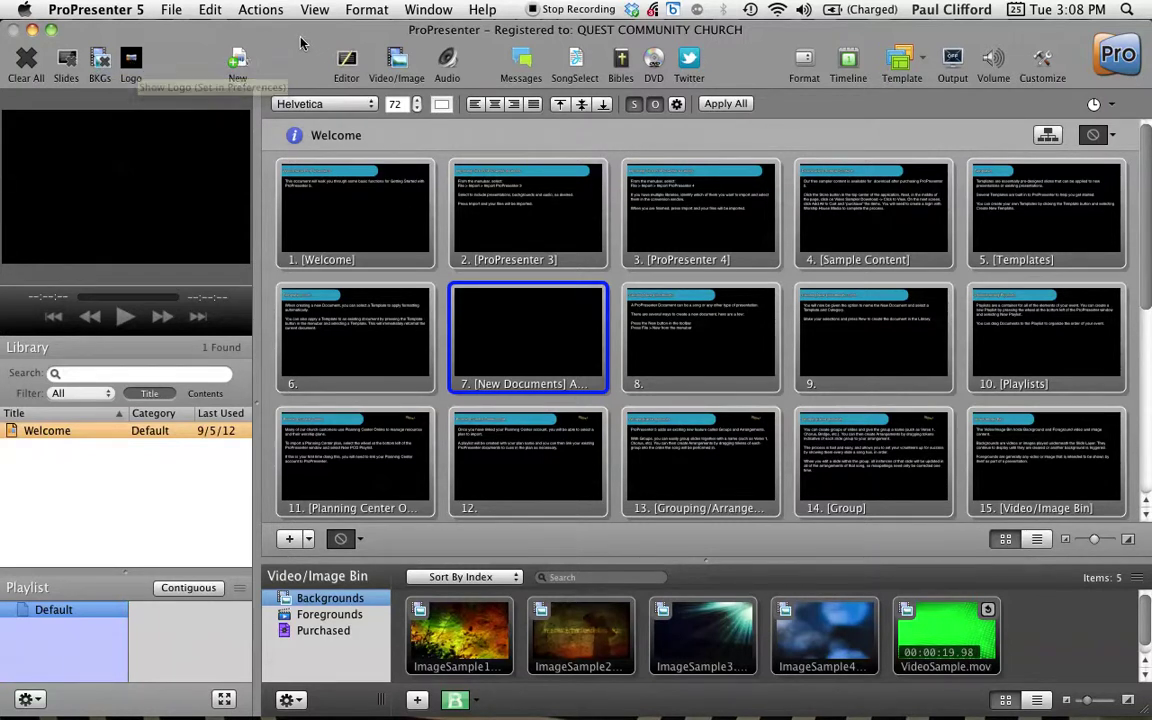
# Create a new presentation document named '1234'
pyautogui.click(238, 62)
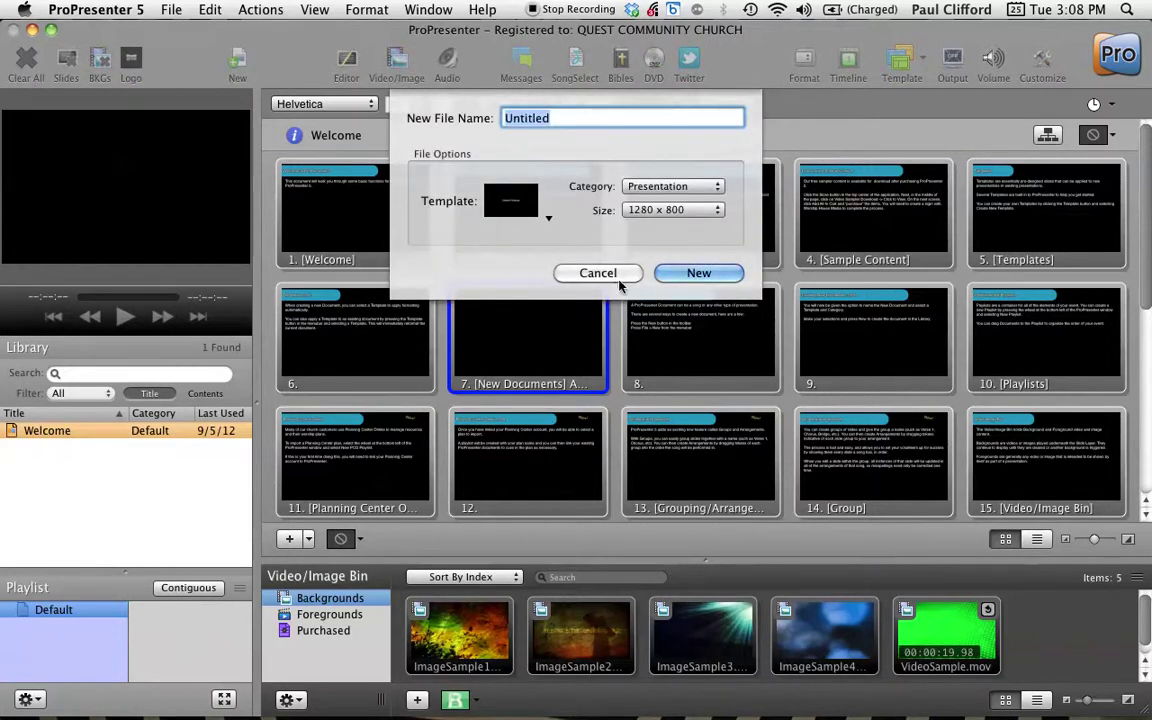
pyautogui.write('1234')
pyautogui.click(700, 274)
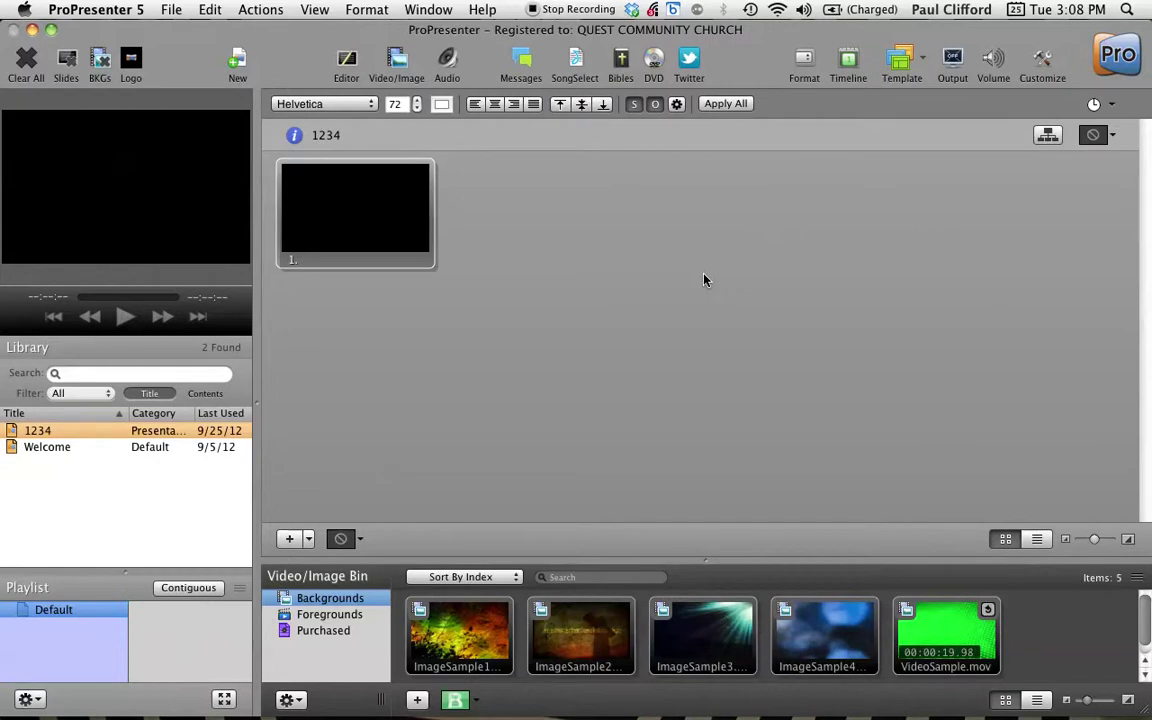
# Switch between the Welcome and 1234 documents in the Library, ending on 1234's slides
pyautogui.click(48, 448)
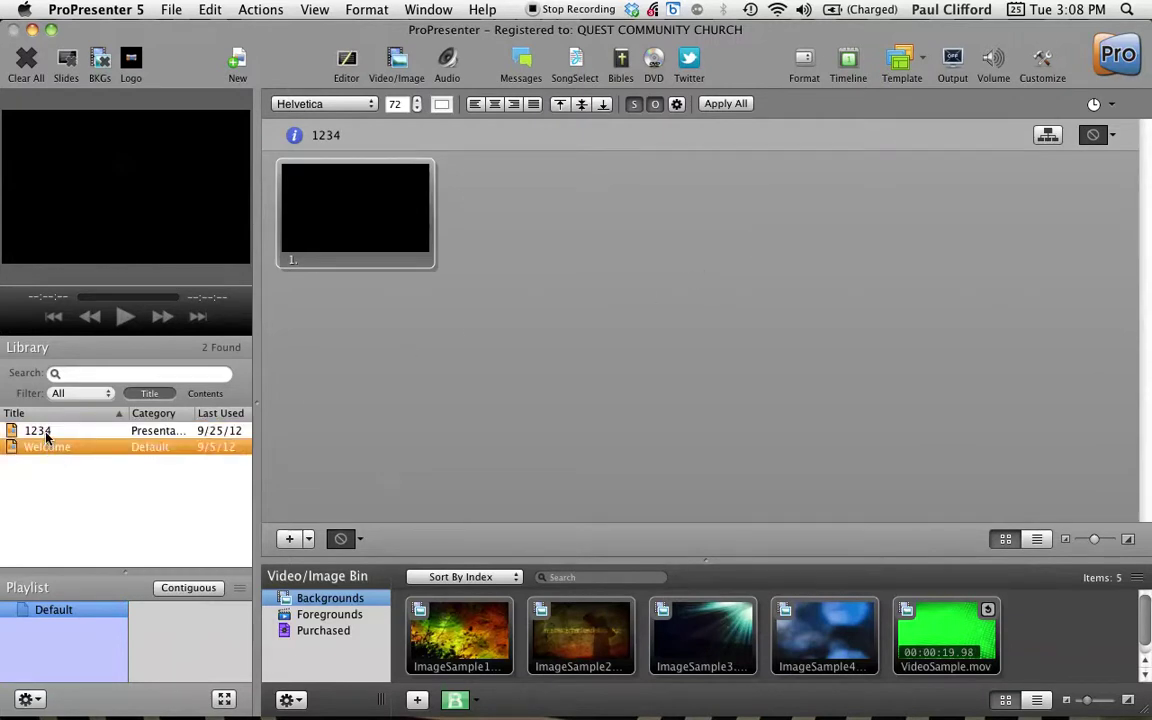
pyautogui.click(46, 436)
pyautogui.click(46, 448)
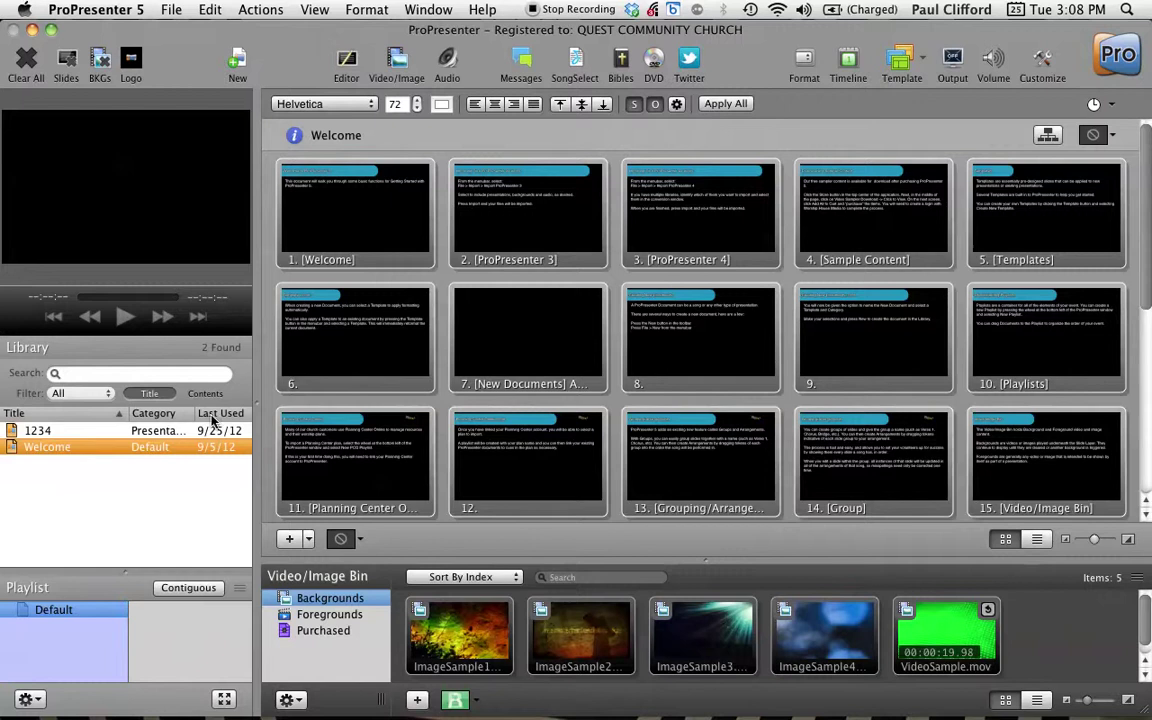
pyautogui.click(68, 431)
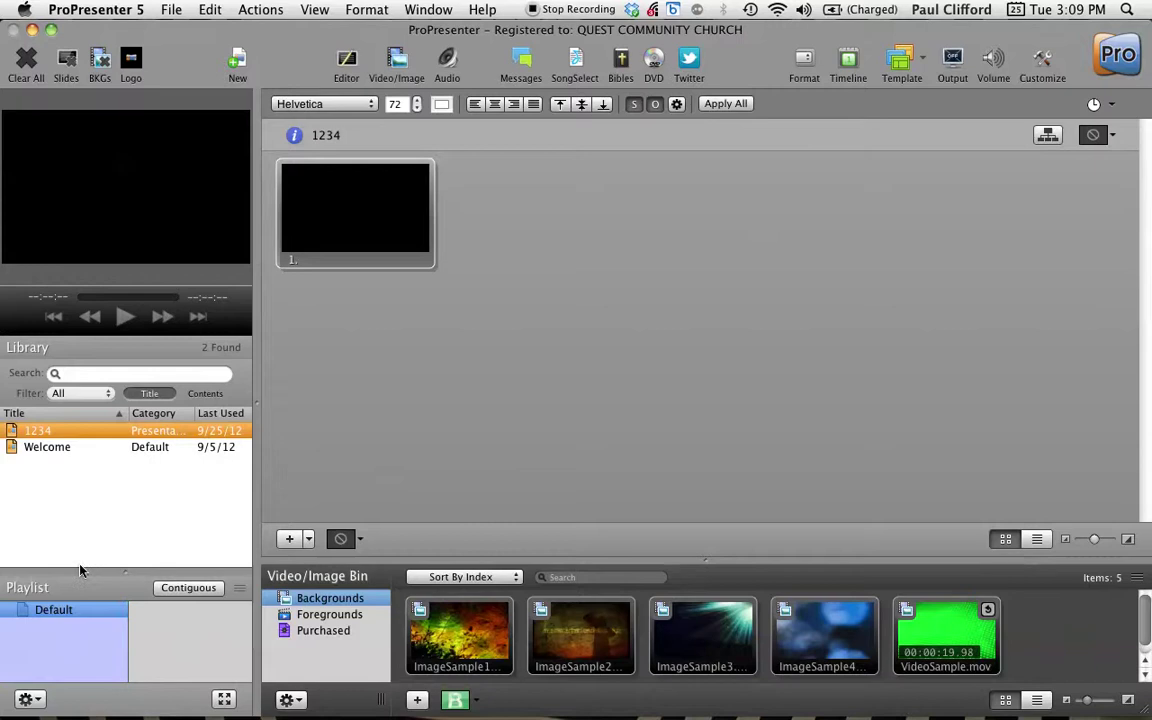
# Add the Welcome and 1234 documents to the Default playlist
pyautogui.click(65, 617)
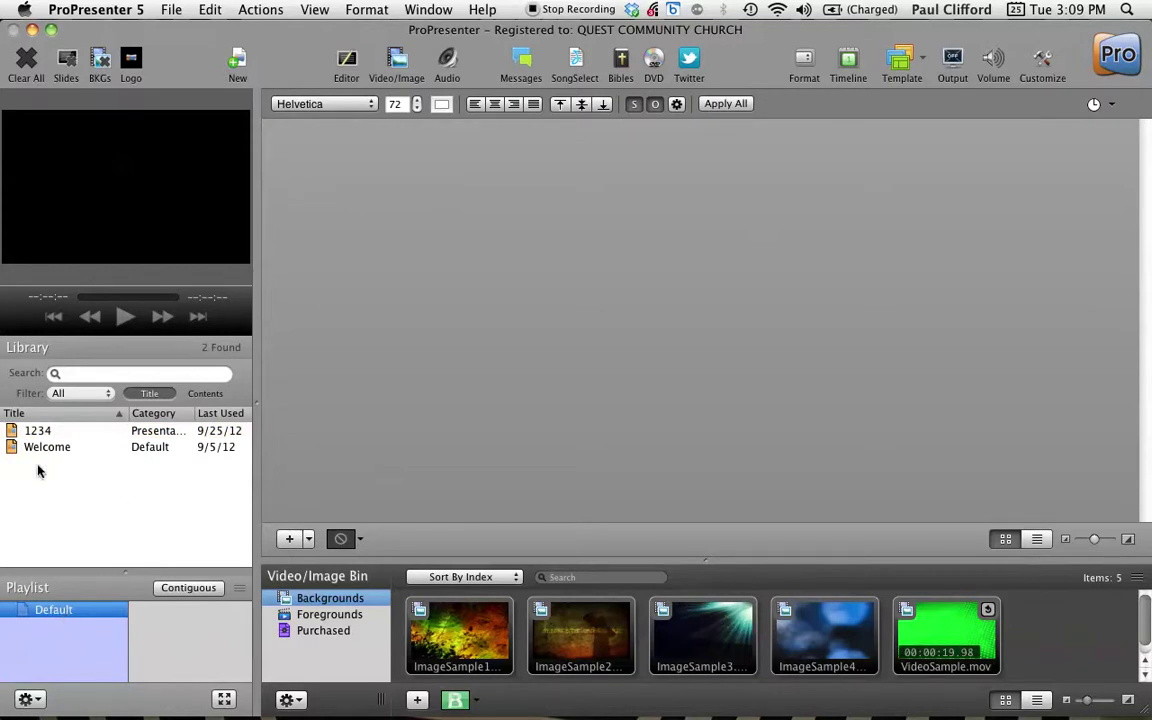
pyautogui.moveTo(11, 446); pyautogui.dragTo(172, 625)
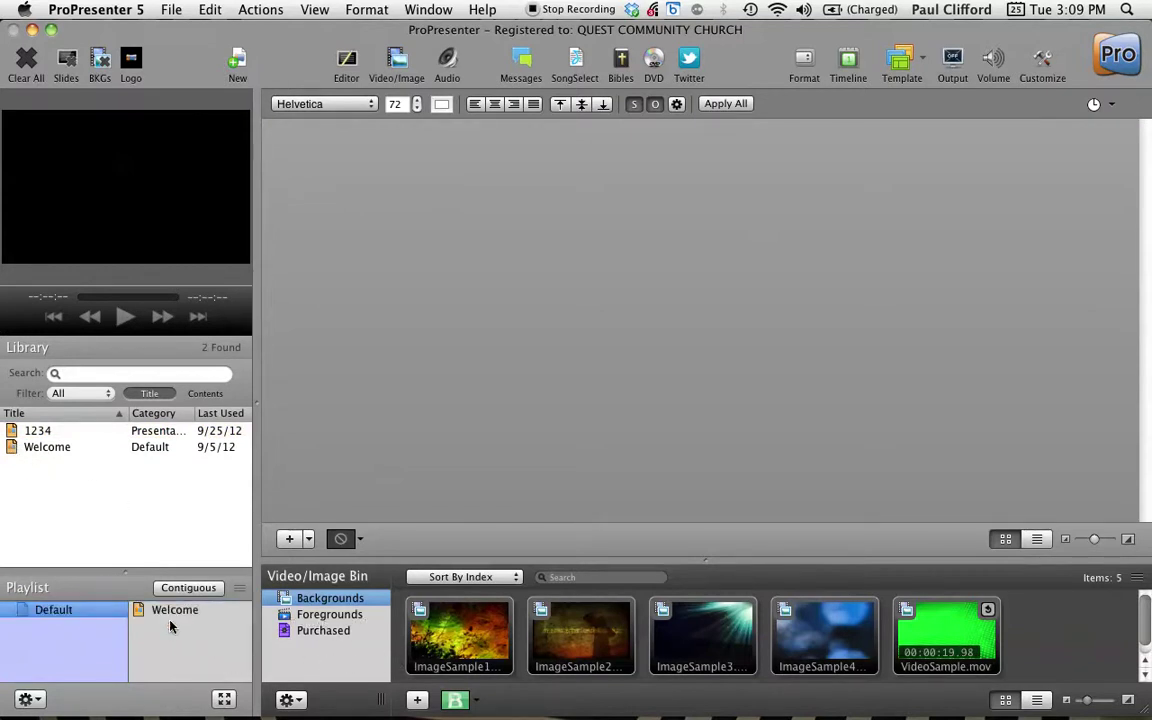
pyautogui.moveTo(12, 430); pyautogui.dragTo(165, 625)
# Switch between Welcome's and 1234's slides from the playlist, then lay them out contiguously
pyautogui.click(168, 612)
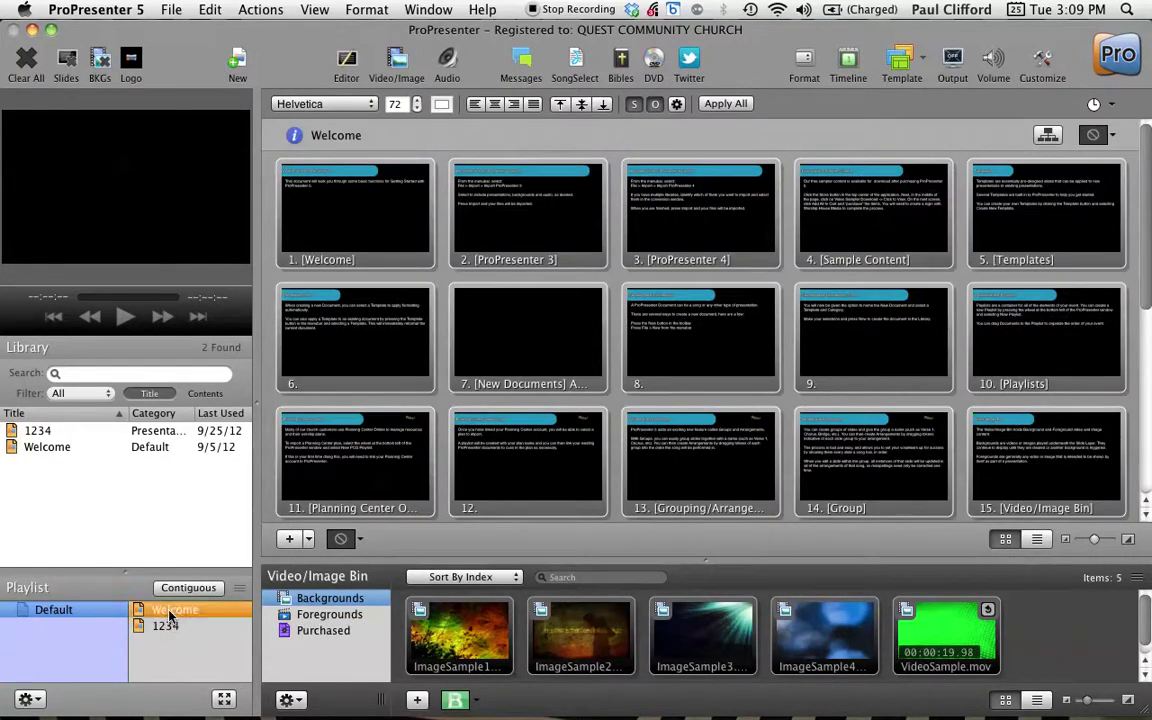
pyautogui.click(170, 627)
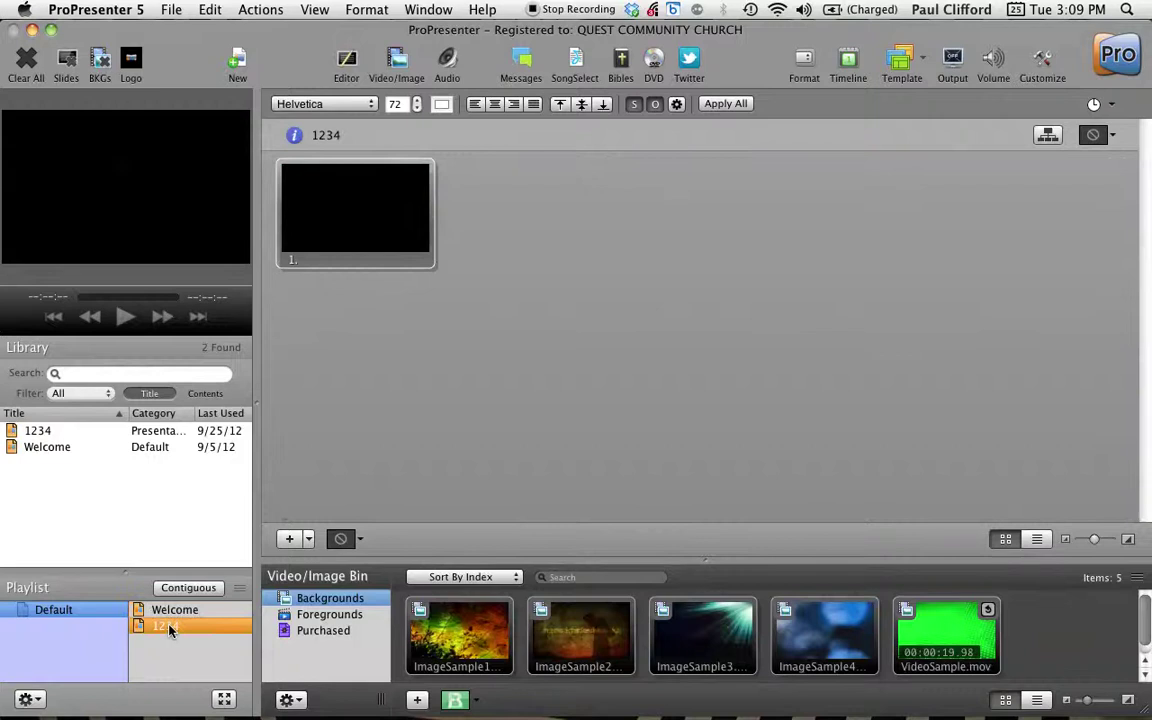
pyautogui.click(173, 612)
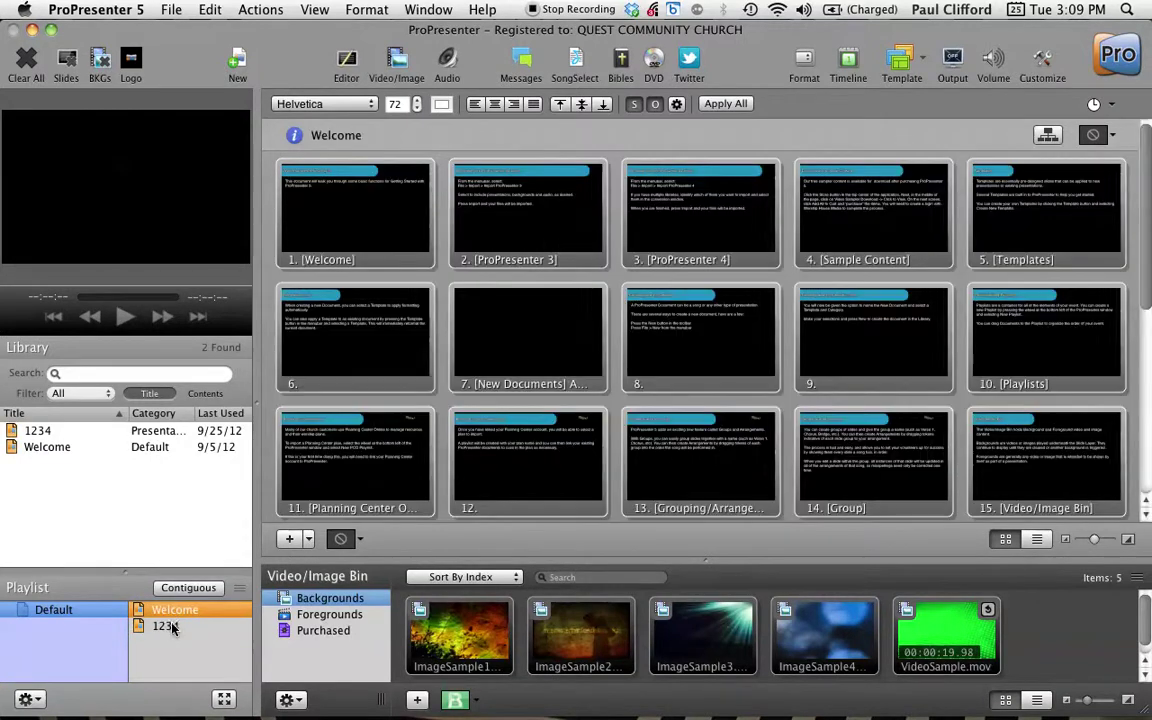
pyautogui.click(172, 626)
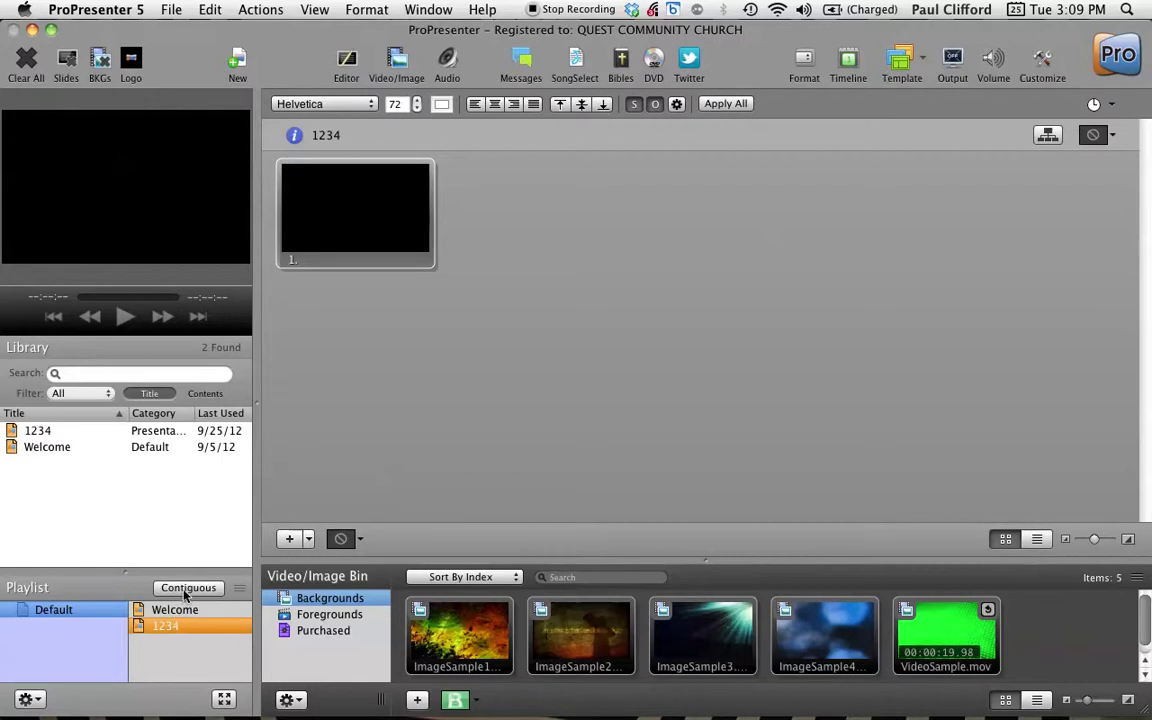
pyautogui.click(168, 589)
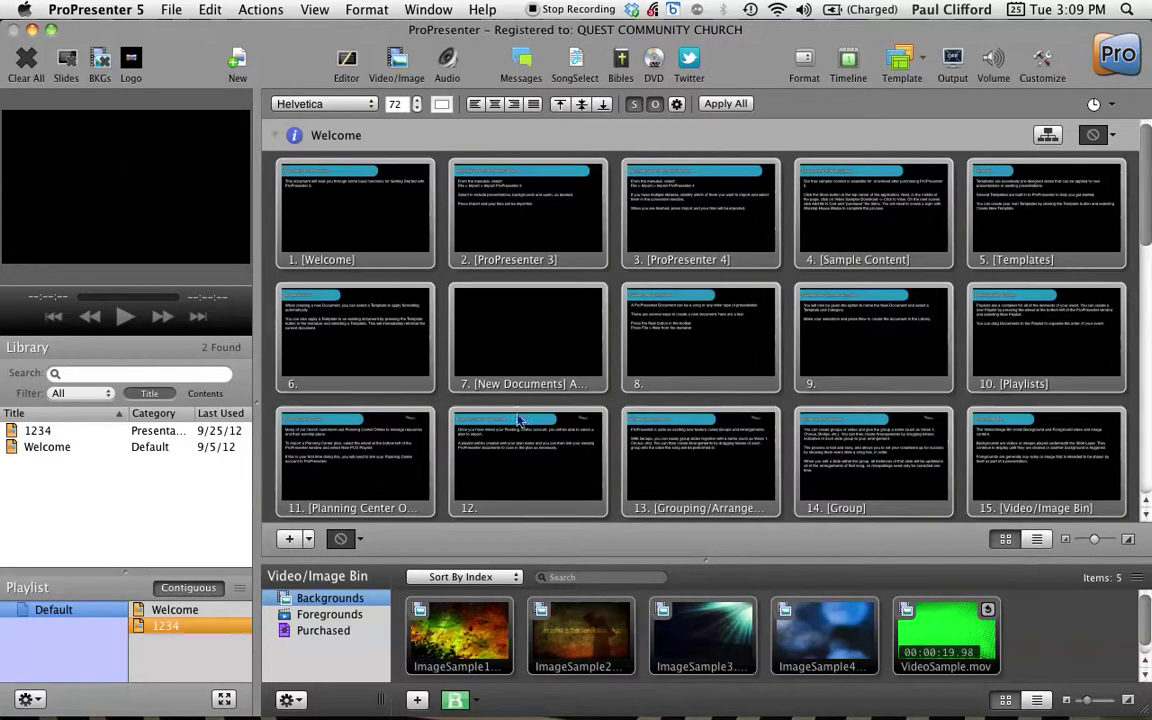
# Scroll the combined slides, make the playlist panel taller, and collapse the Library
pyautogui.scroll(-10, 520, 418)
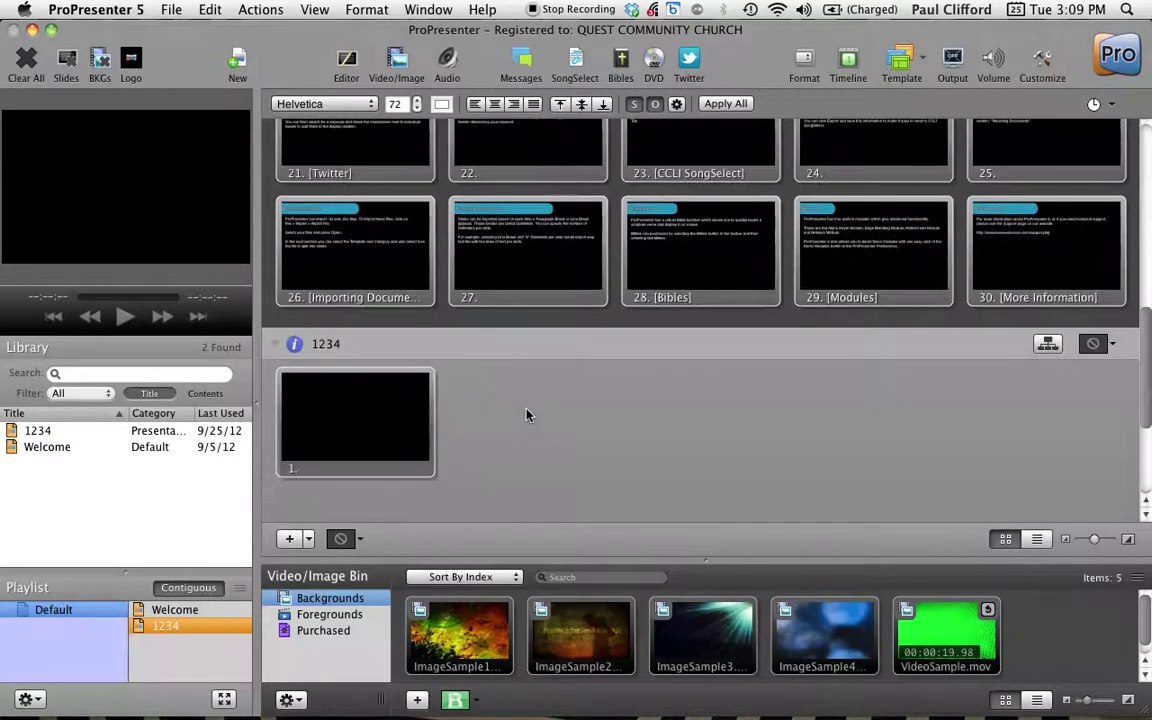
pyautogui.scroll(-1, 527, 413)
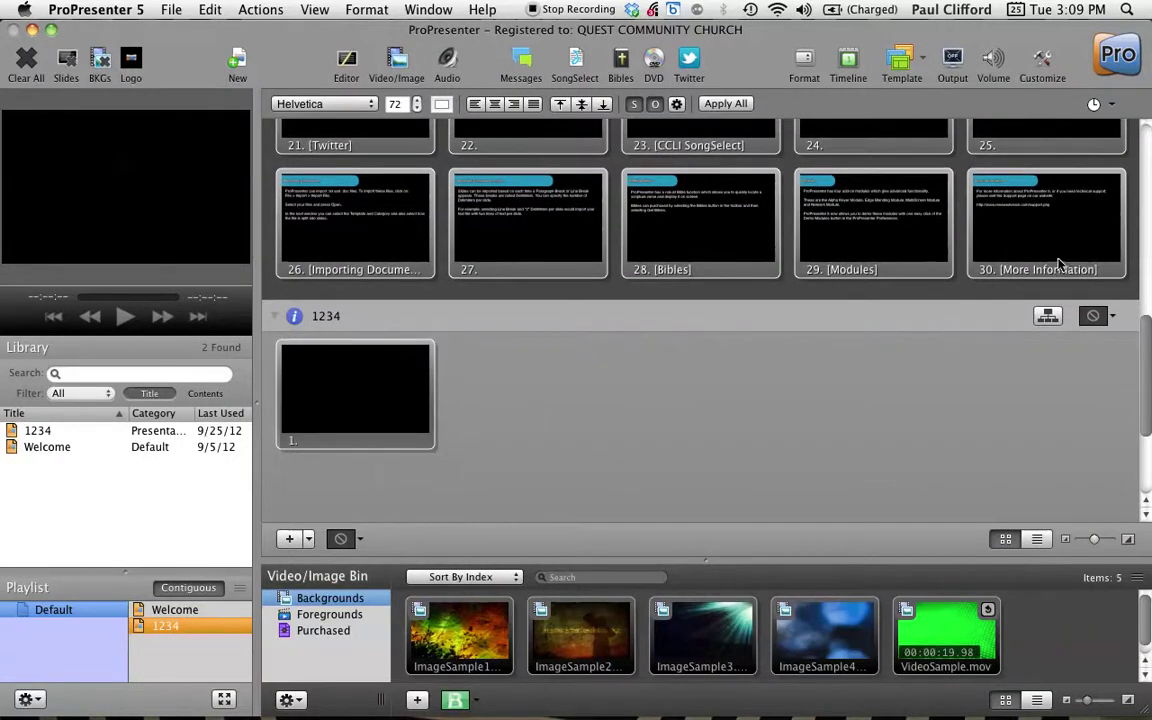
pyautogui.scroll(-5, 323, 392)
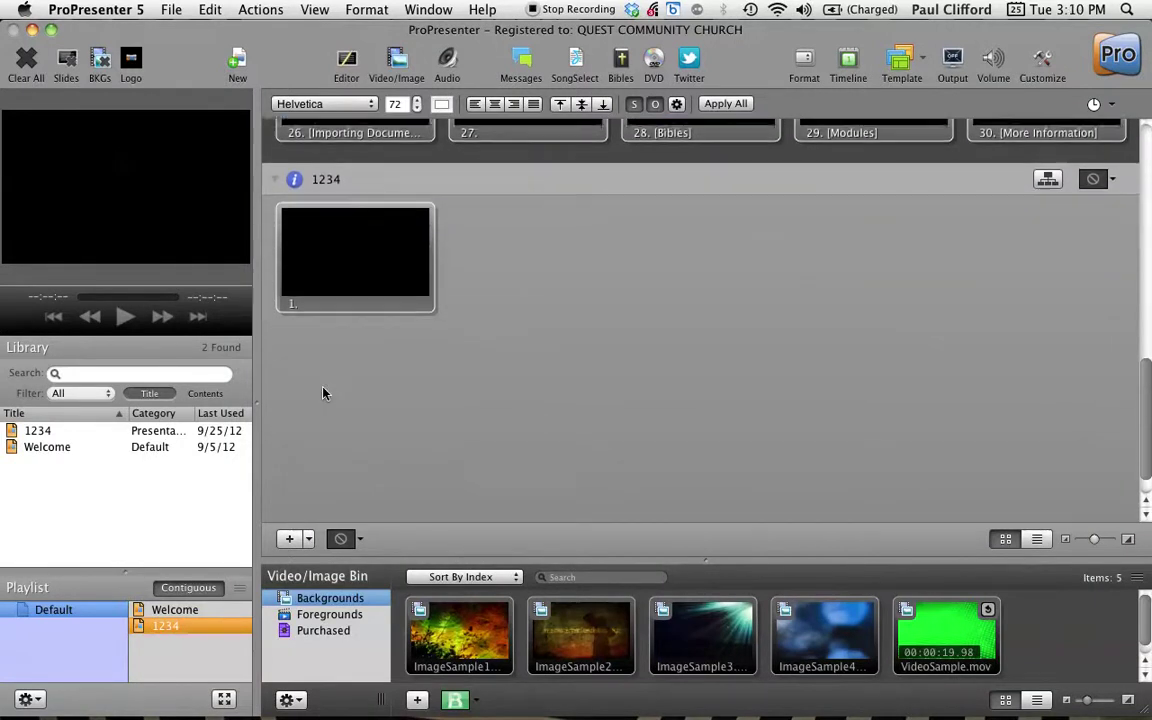
pyautogui.scroll(-1, 323, 392)
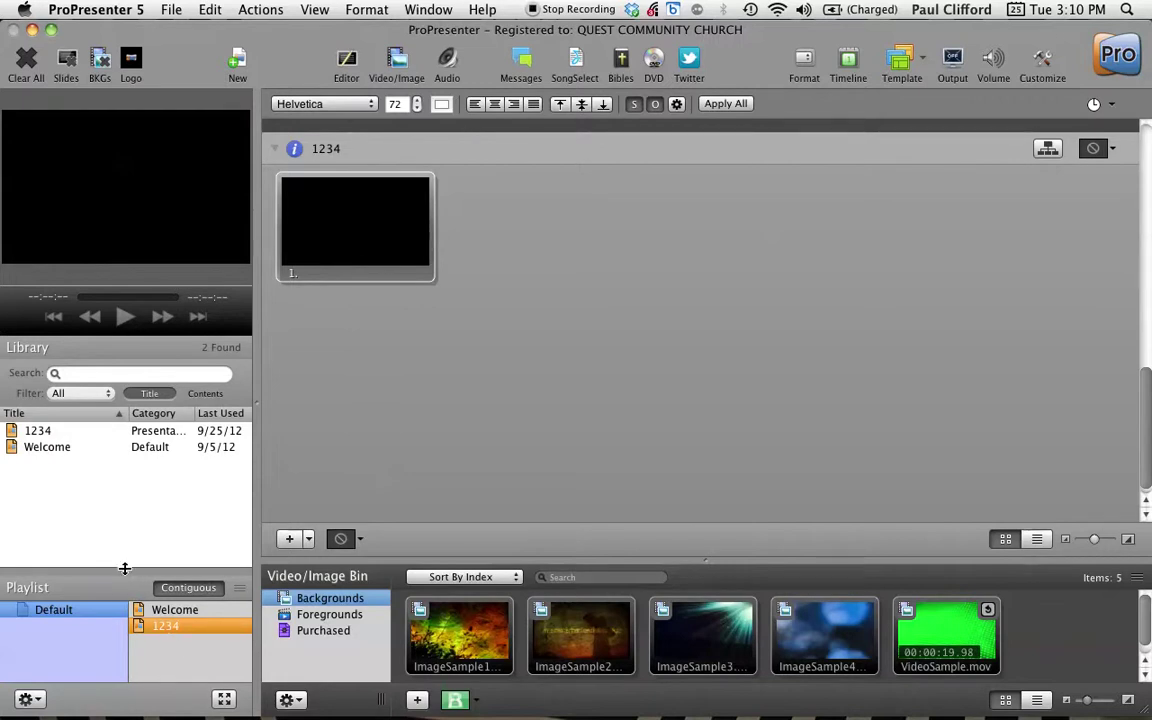
pyautogui.moveTo(125, 568); pyautogui.dragTo(125, 517)
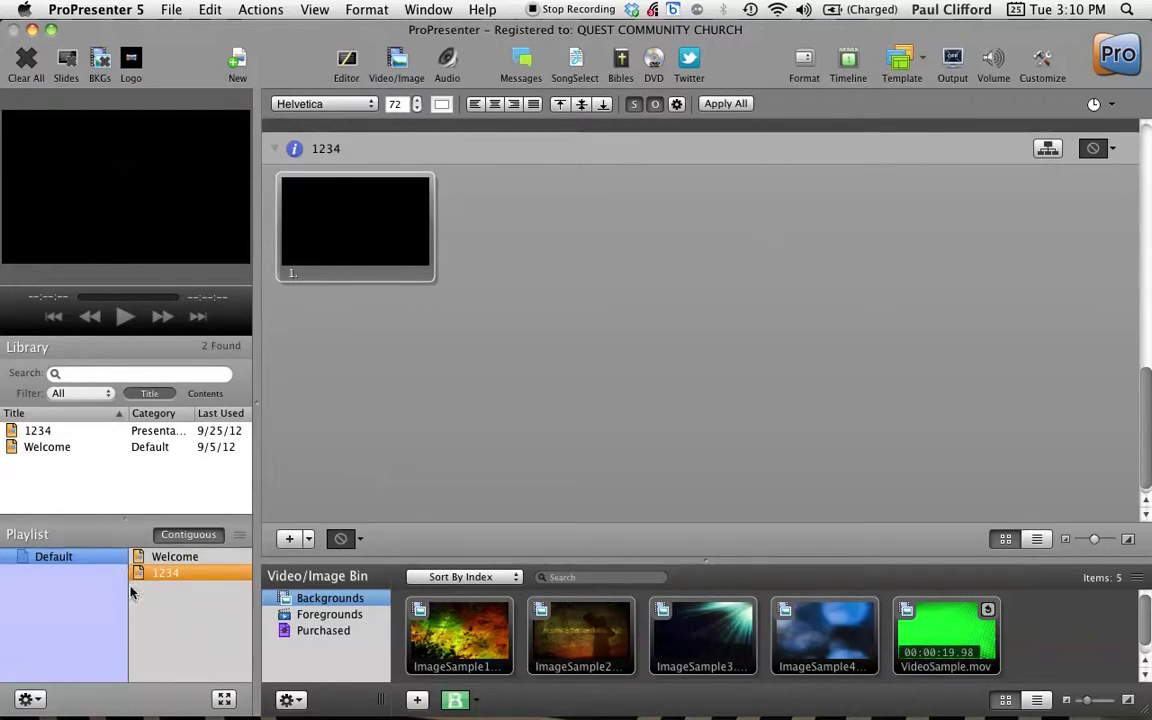
pyautogui.click(223, 699)
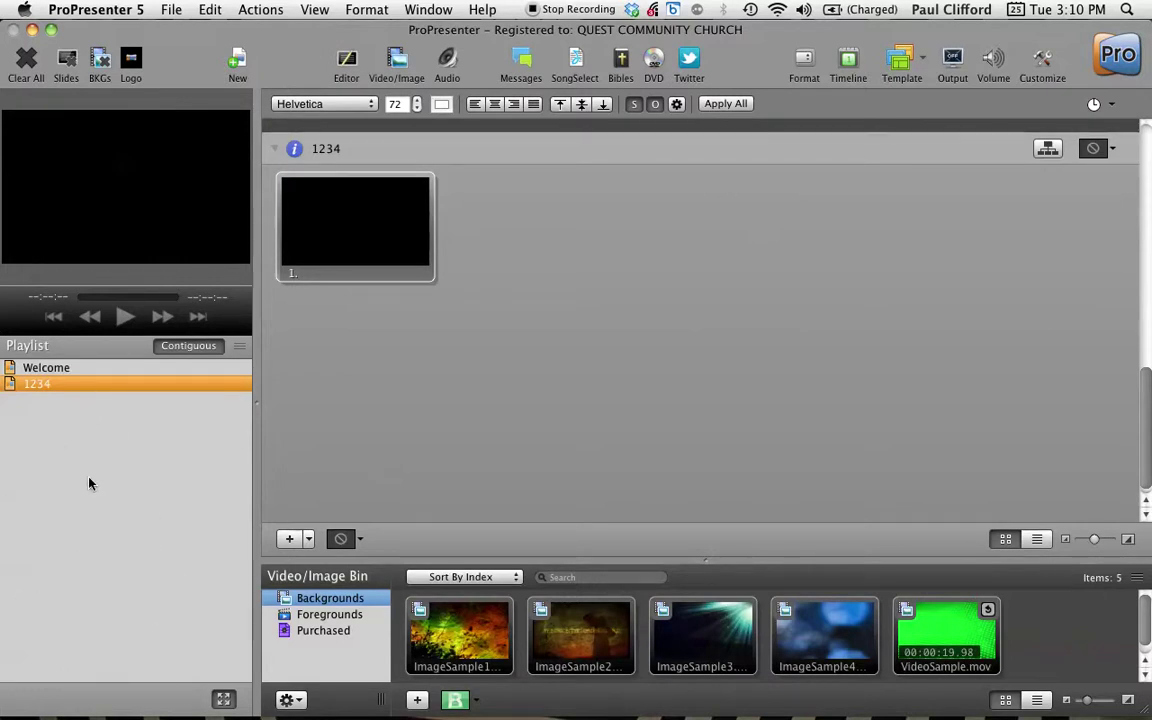
# Apply ImageSample1 as the background of slide 1 in 1234
pyautogui.click(455, 638)
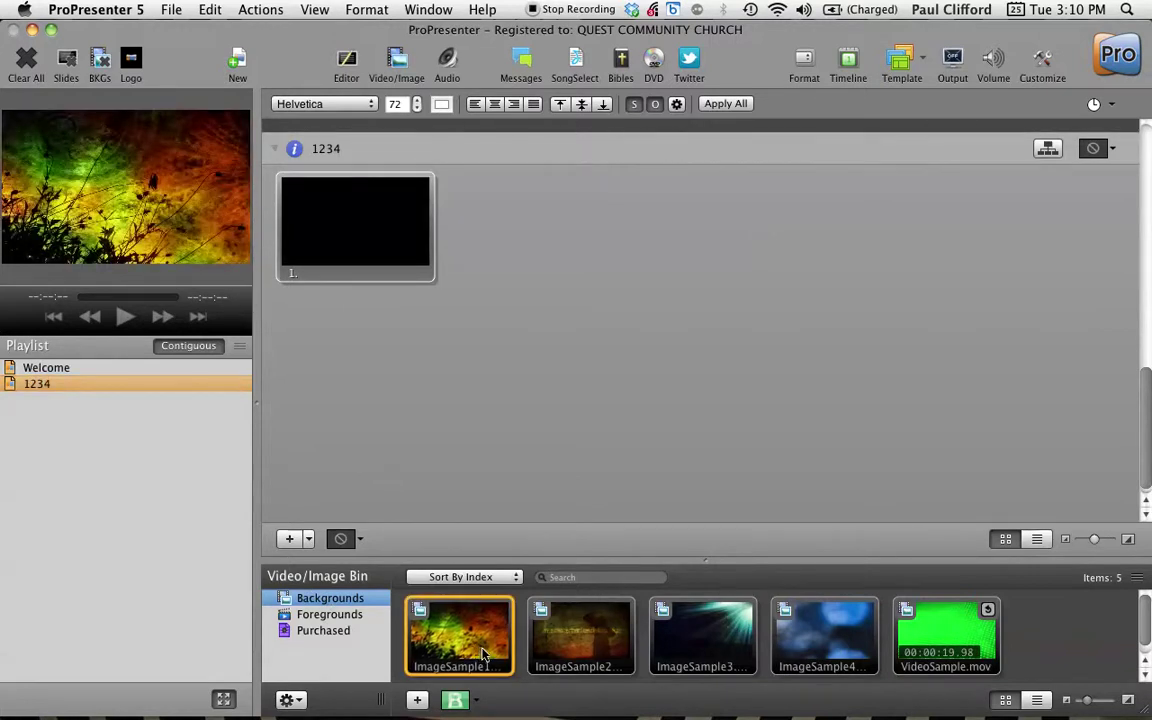
pyautogui.moveTo(483, 653); pyautogui.dragTo(335, 231)
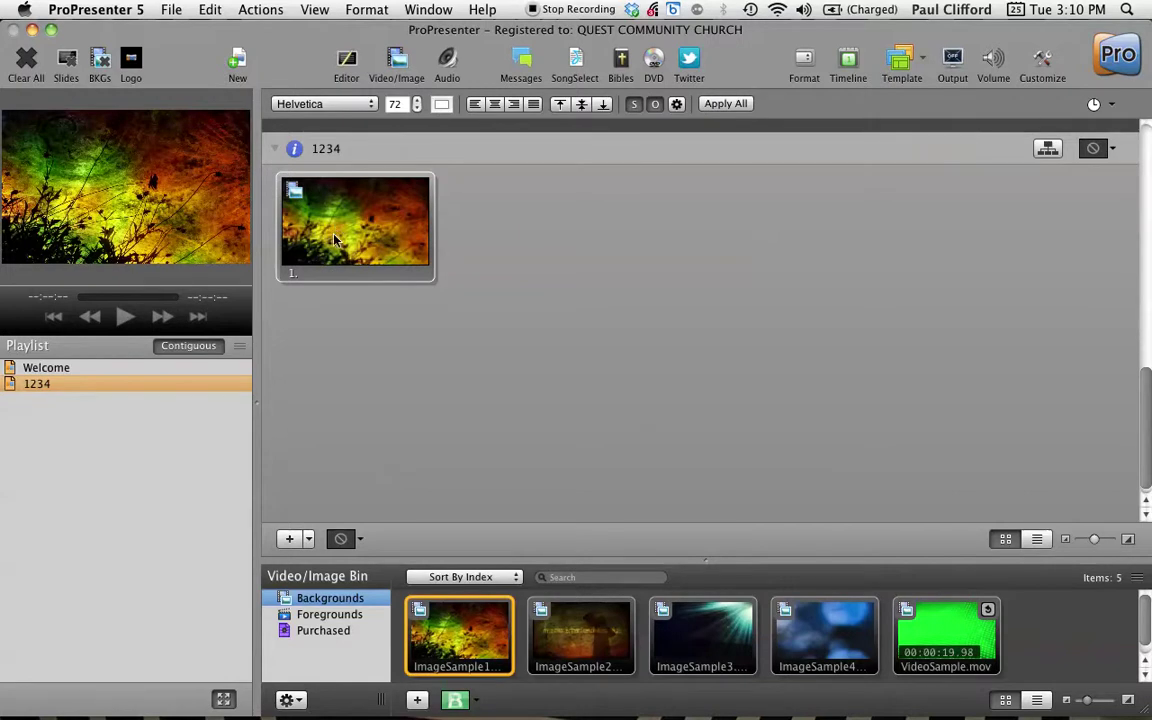
pyautogui.click(603, 653)
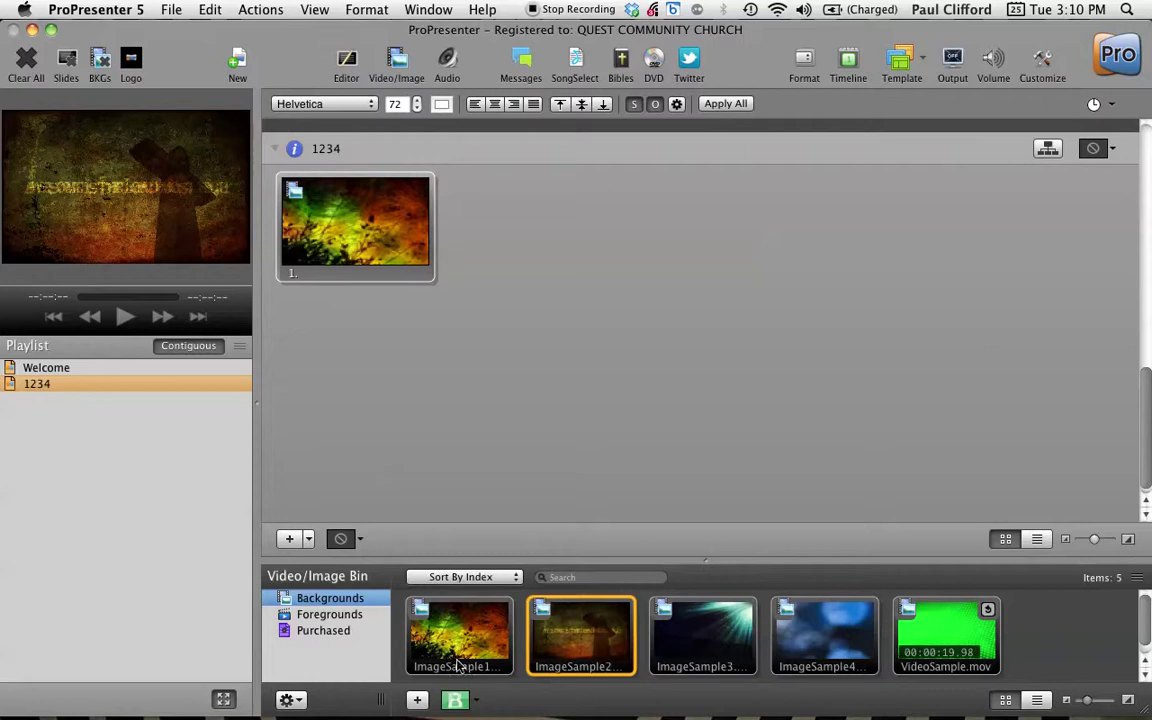
# Browse the Foregrounds and Backgrounds bins, then preview VideoSample.mov and ImageSample4
pyautogui.click(337, 616)
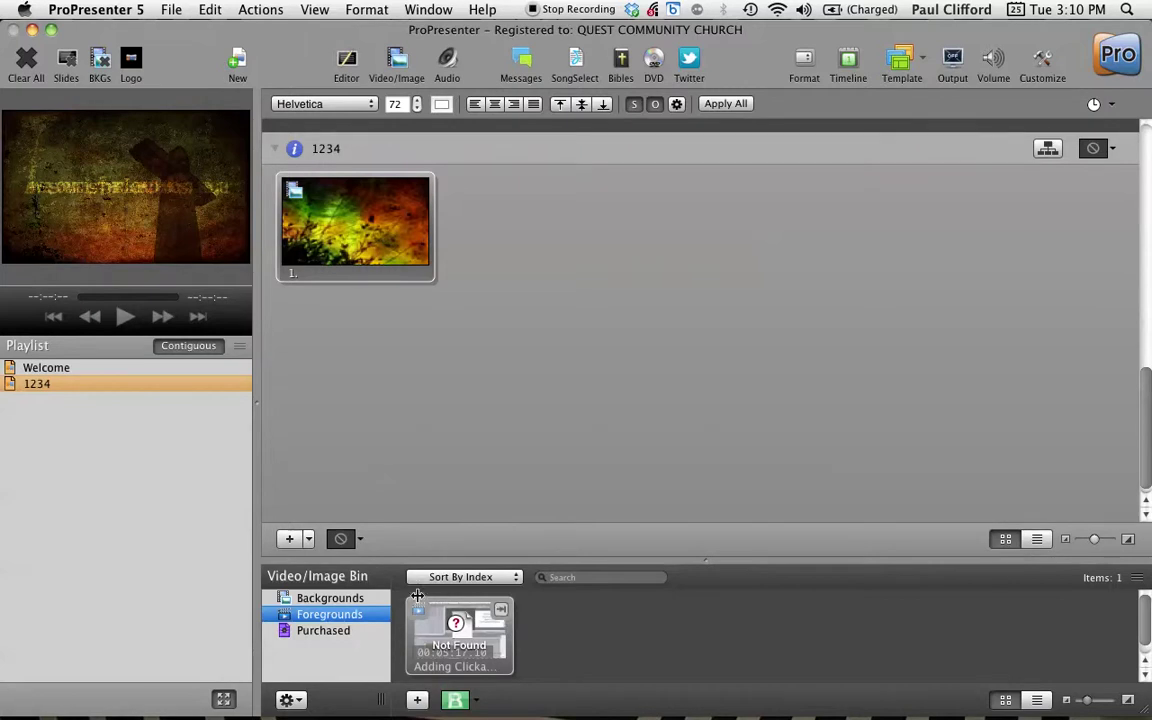
pyautogui.click(325, 598)
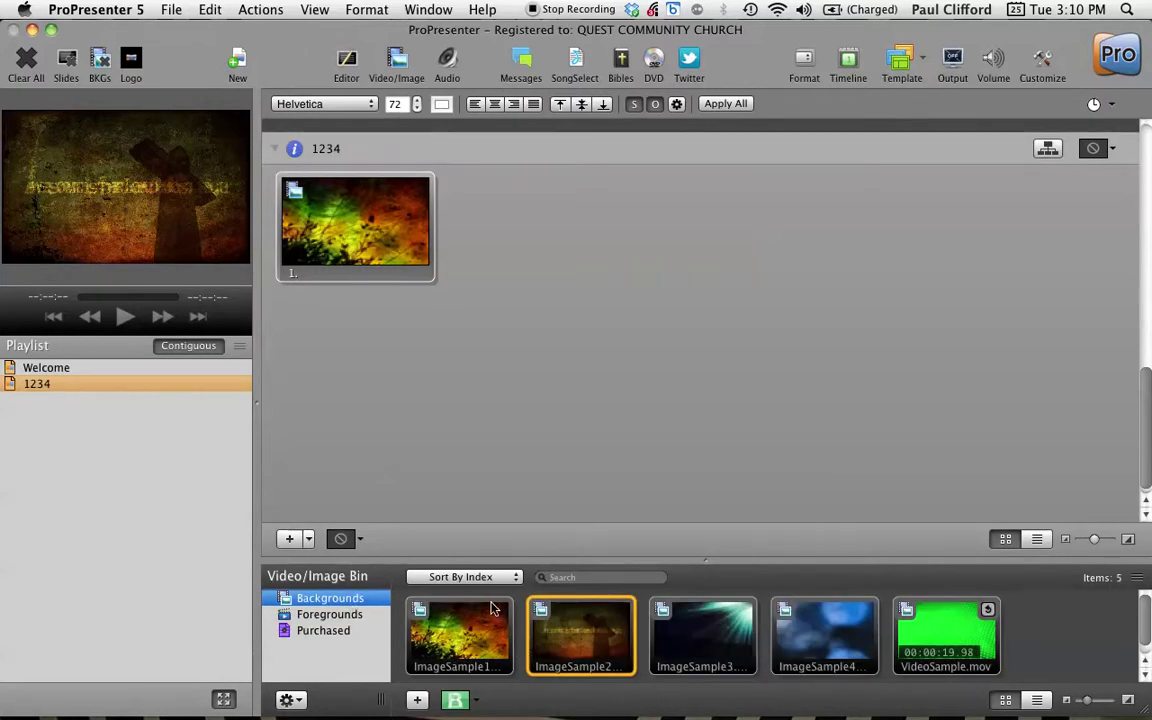
pyautogui.click(358, 616)
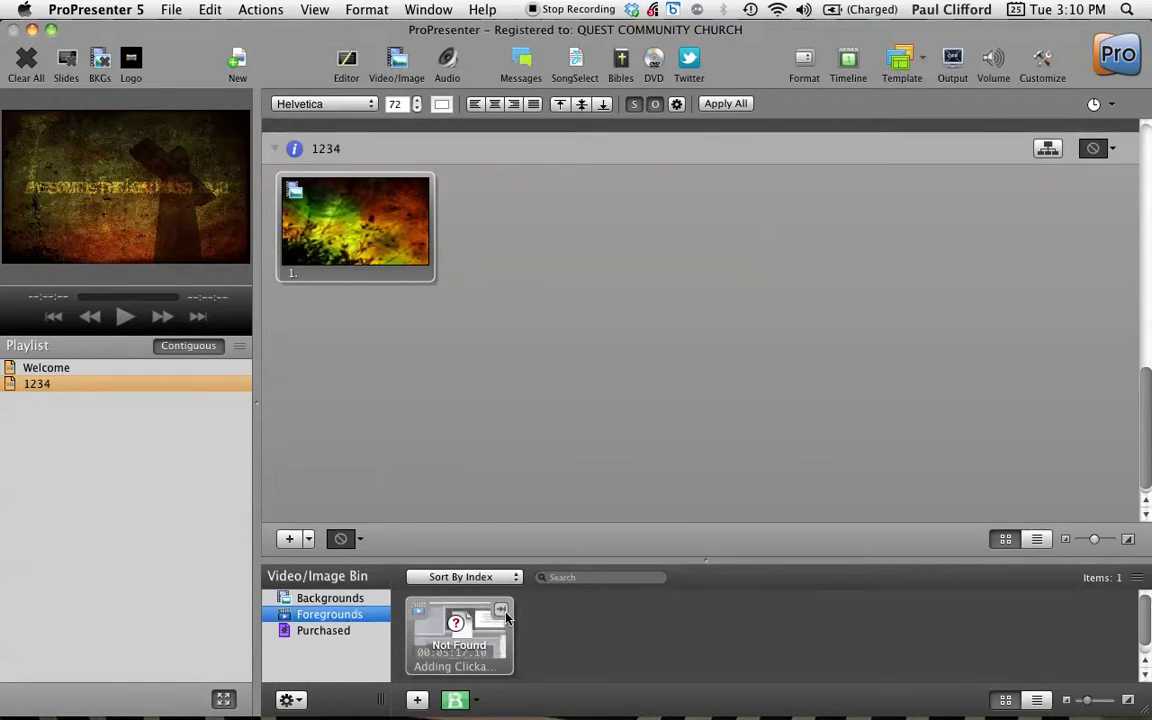
pyautogui.click(357, 599)
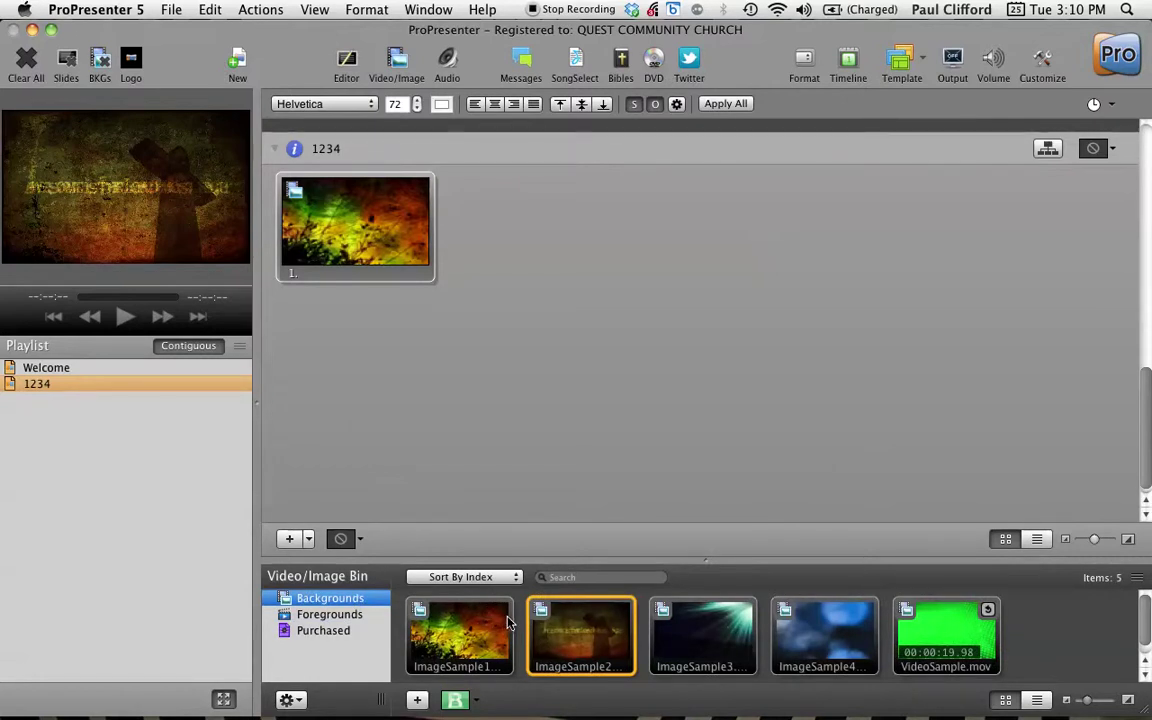
pyautogui.click(986, 612)
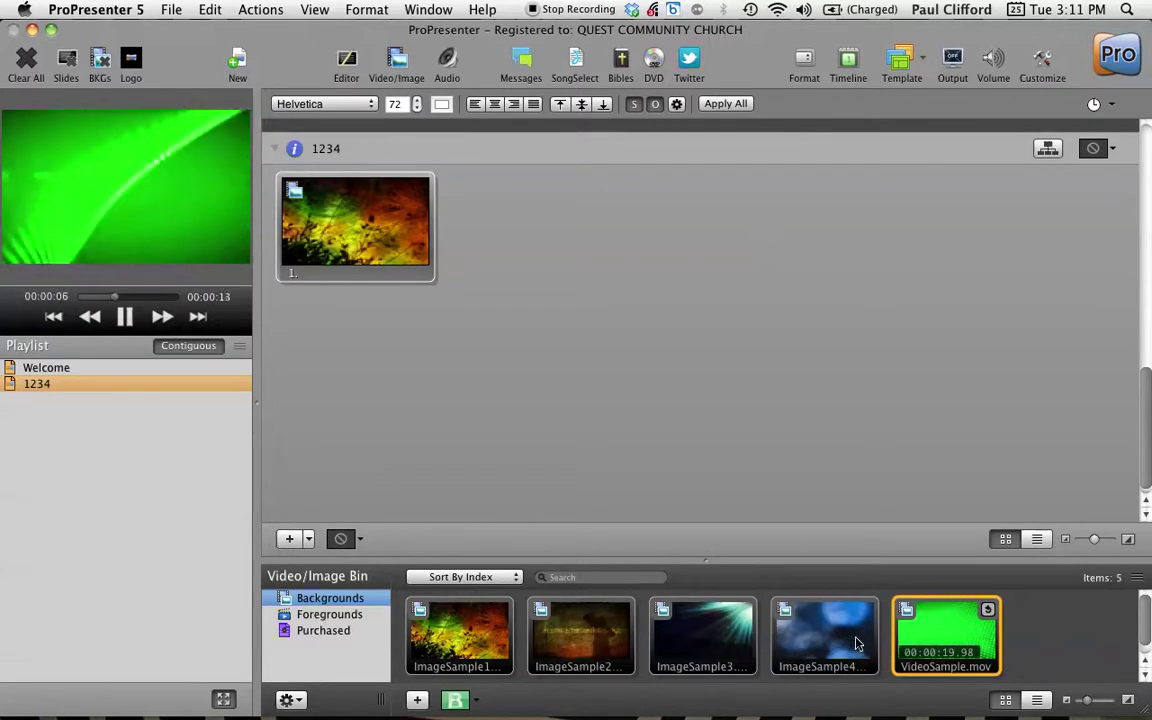
pyautogui.click(812, 658)
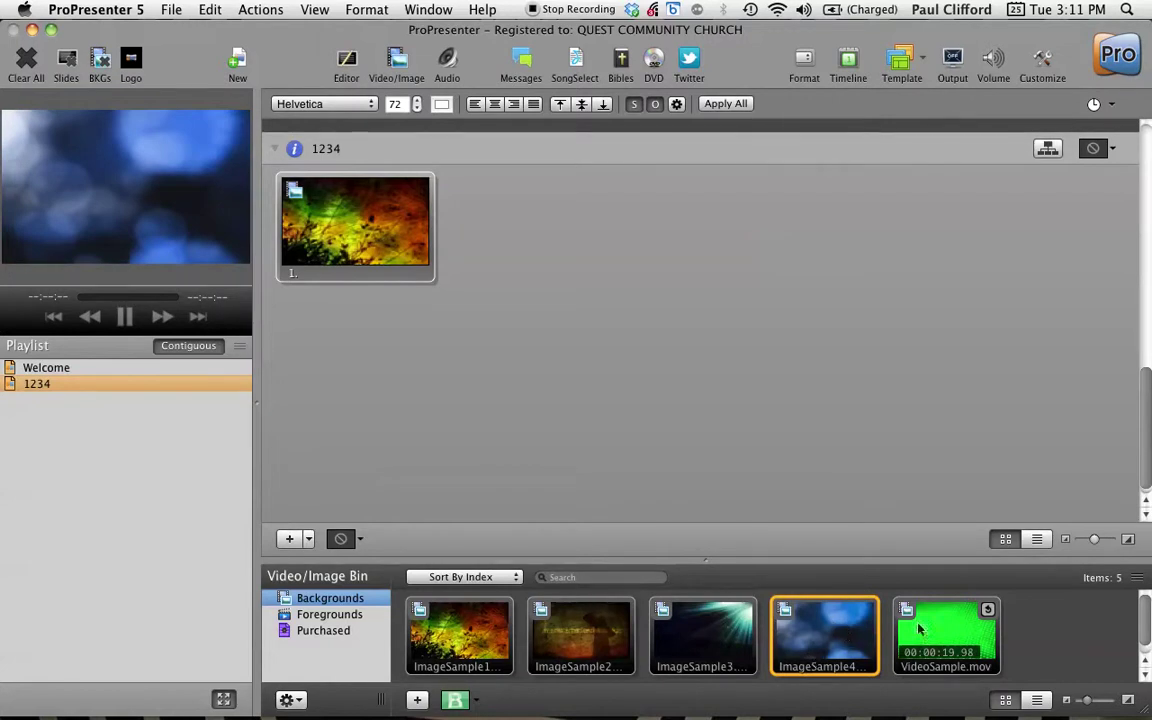
# Open the Media Cue Inspector for VideoSample.mov at its playback settings
pyautogui.rightClick(981, 636)
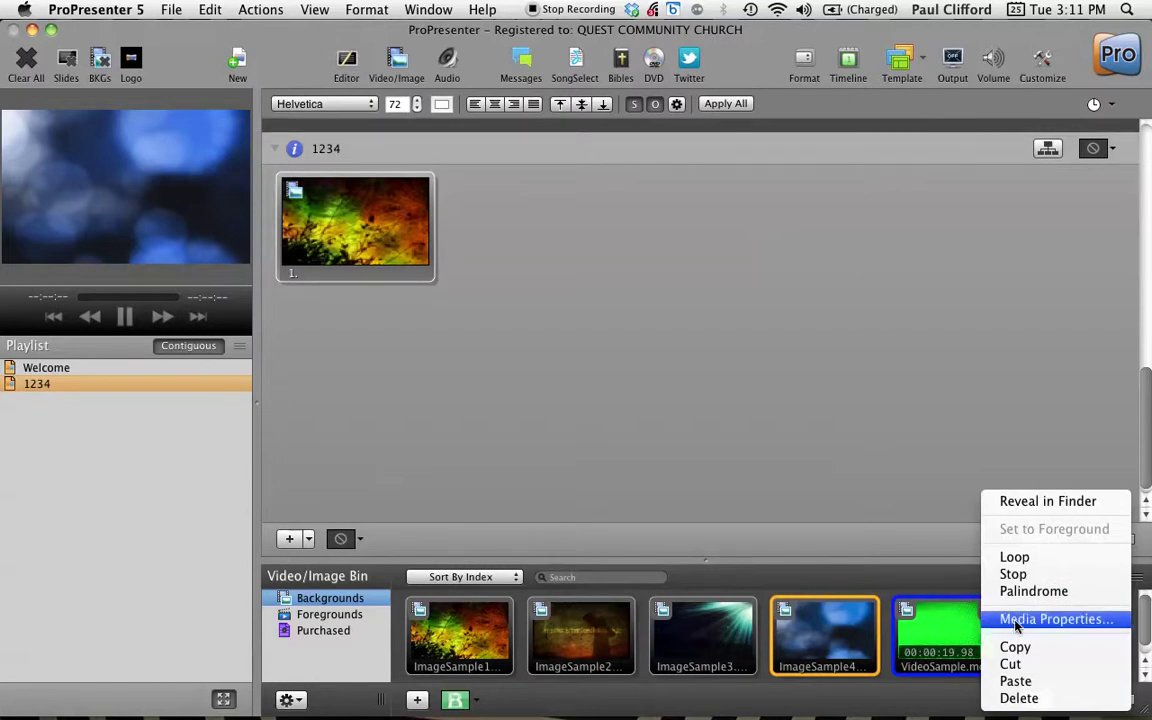
pyautogui.click(985, 619)
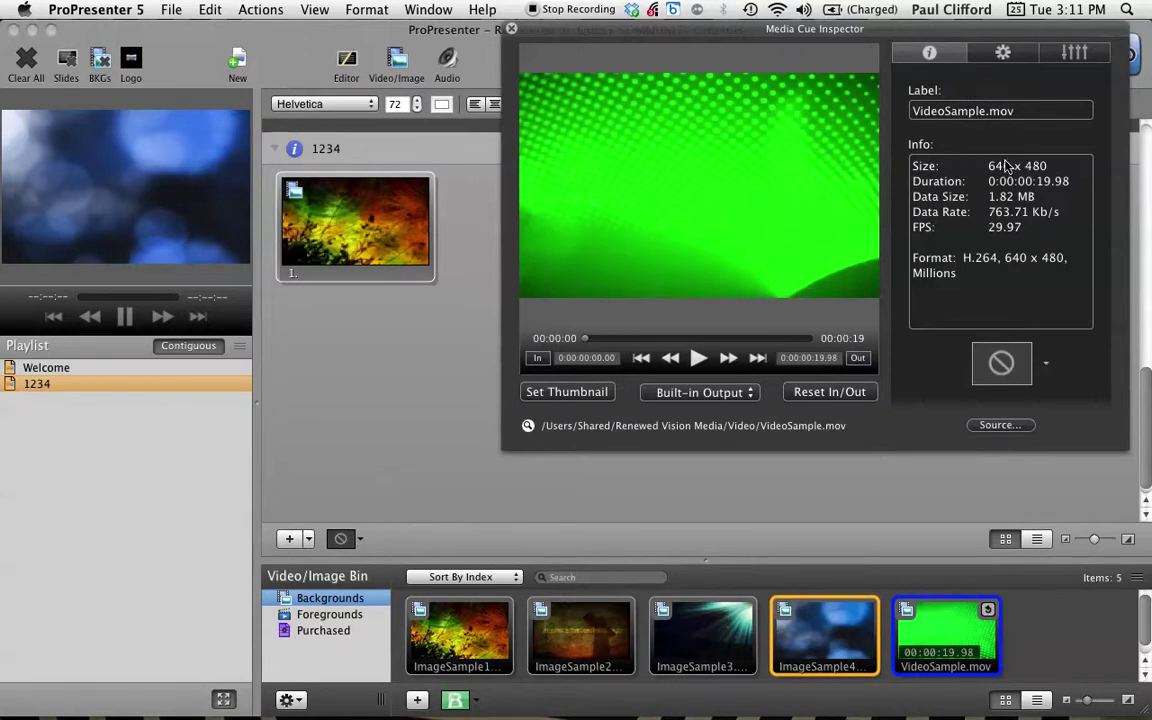
pyautogui.click(1003, 53)
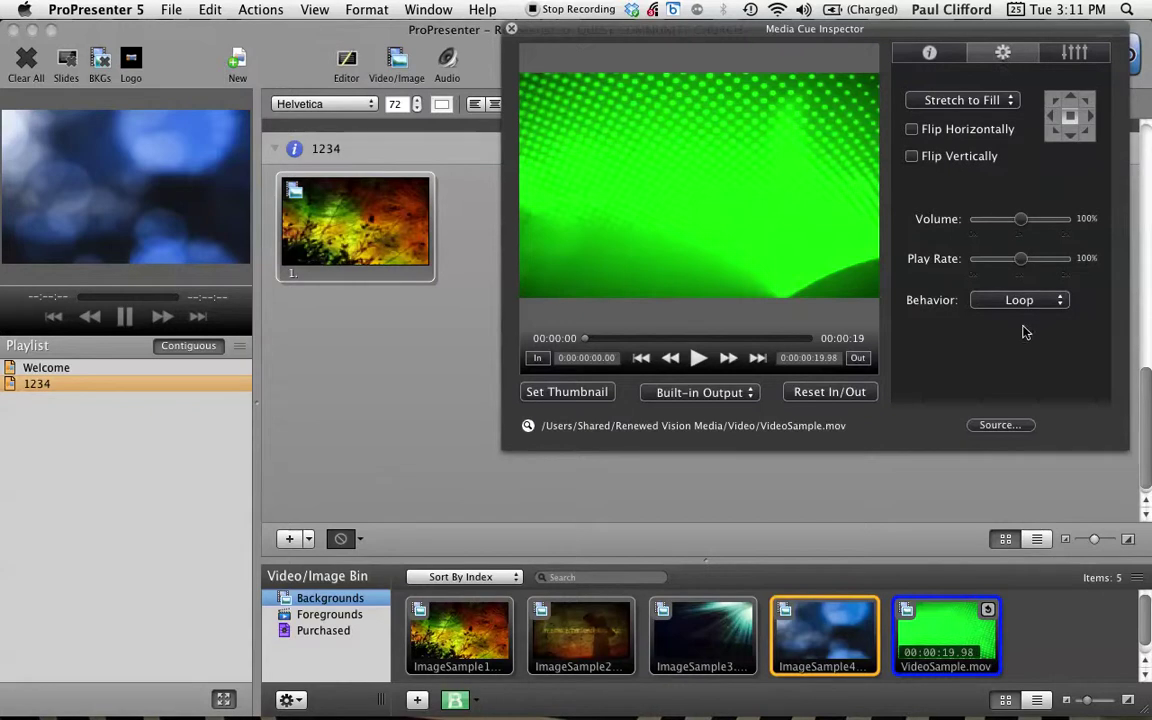
# Set the clip's Behavior to Palindrome, then back to Loop, and view its colour effects
pyautogui.click(1062, 302)
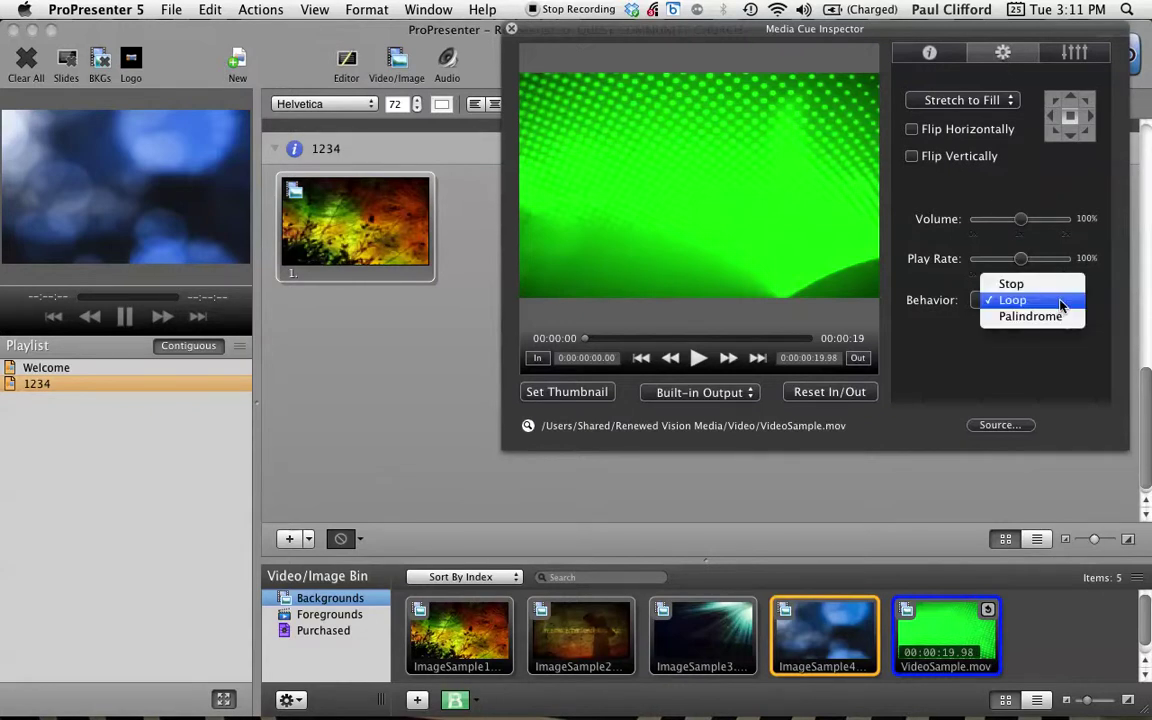
pyautogui.click(1062, 318)
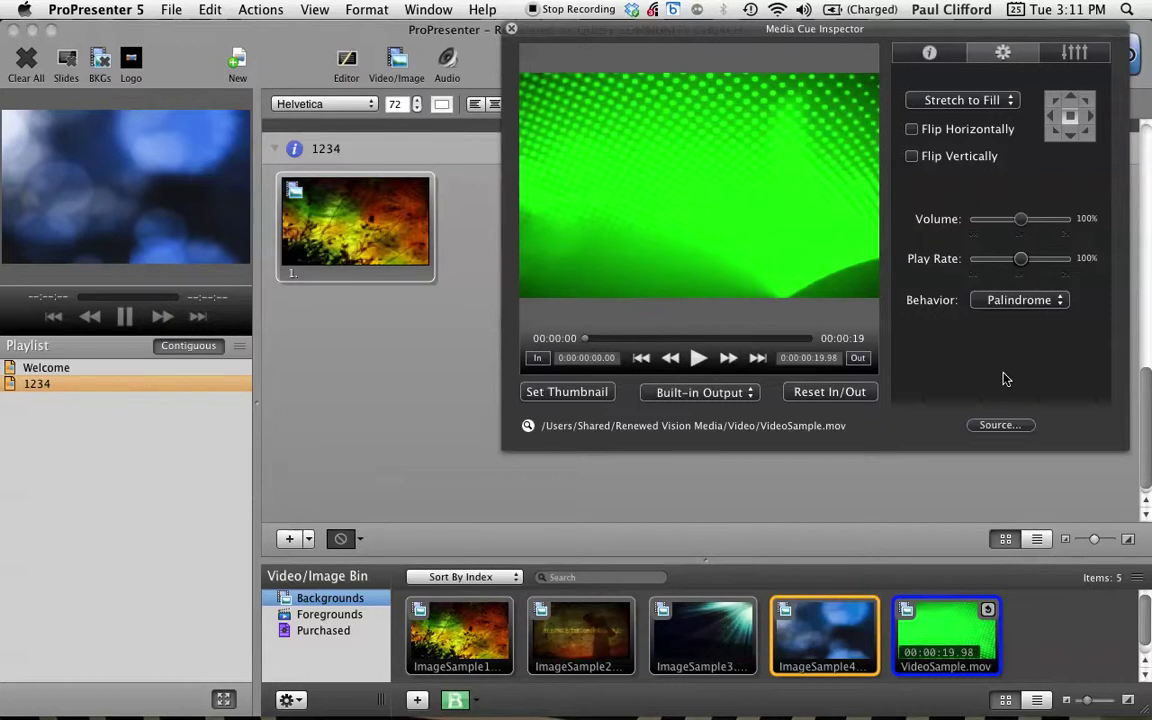
pyautogui.click(1045, 300)
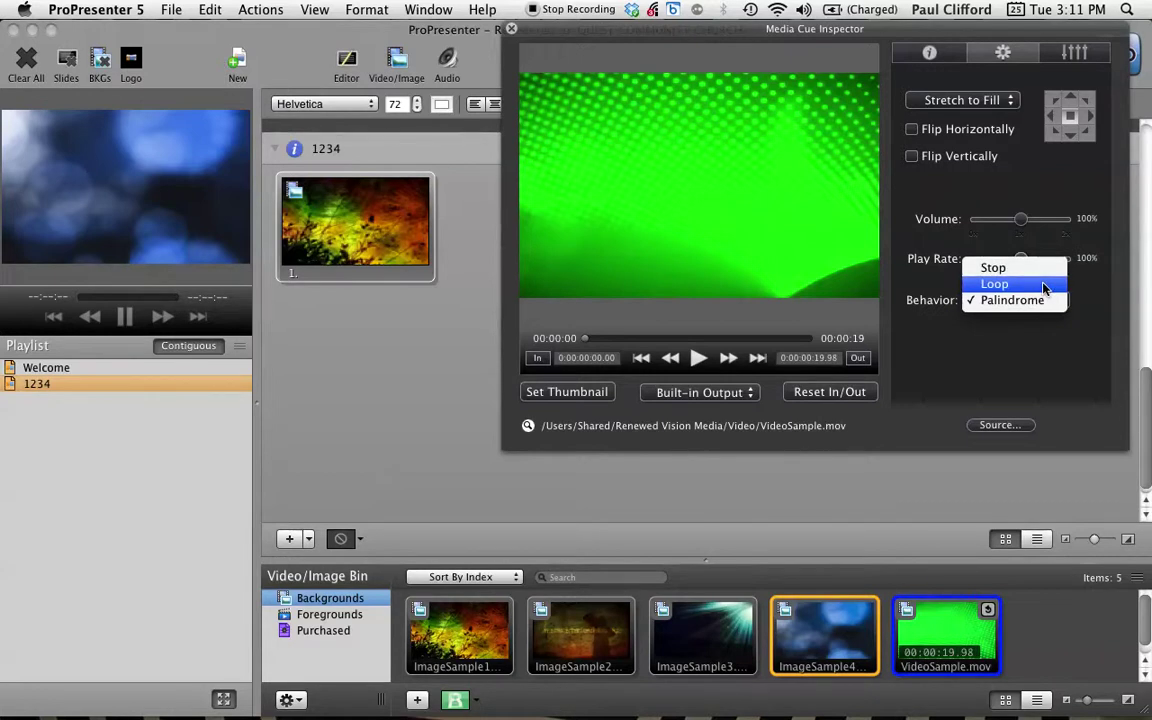
pyautogui.click(1045, 286)
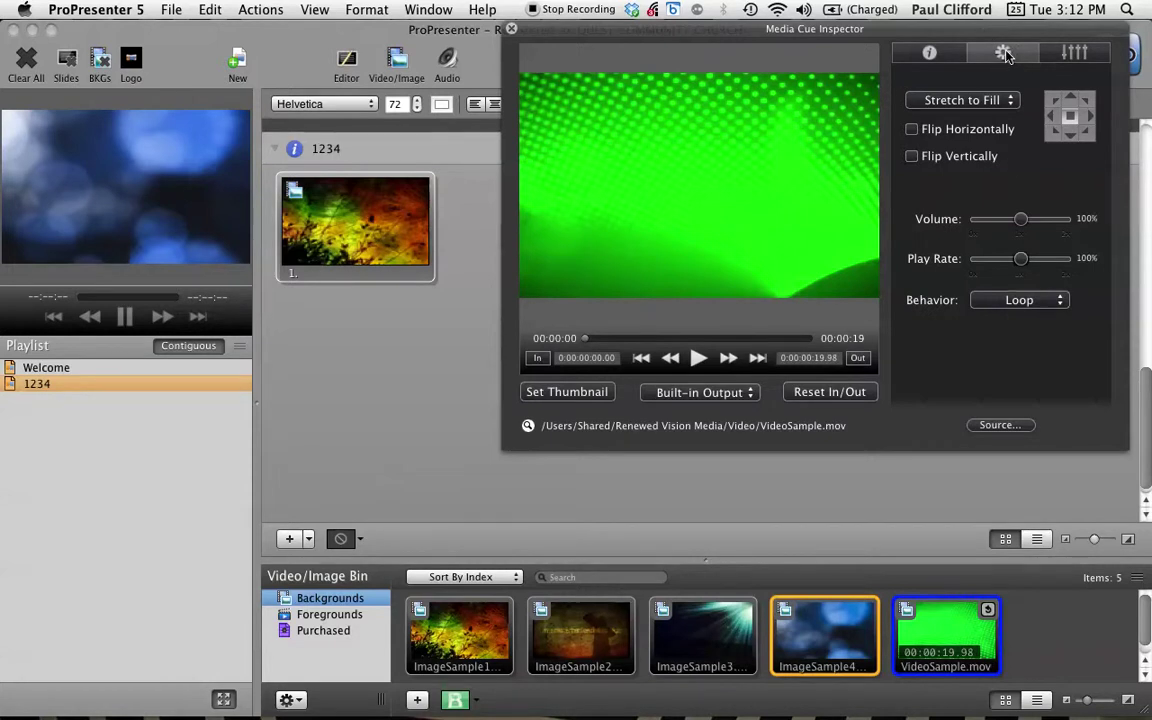
pyautogui.click(1074, 52)
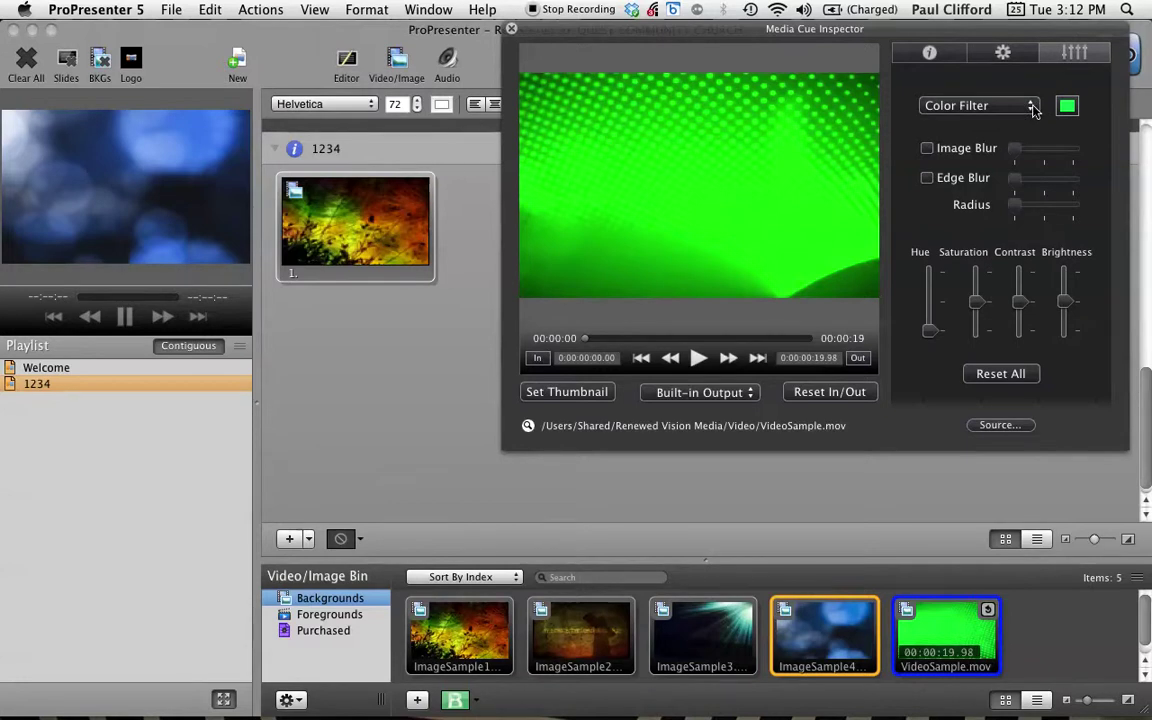
# Apply Color Invert to the clip and shift its hue toward purple
pyautogui.click(1033, 108)
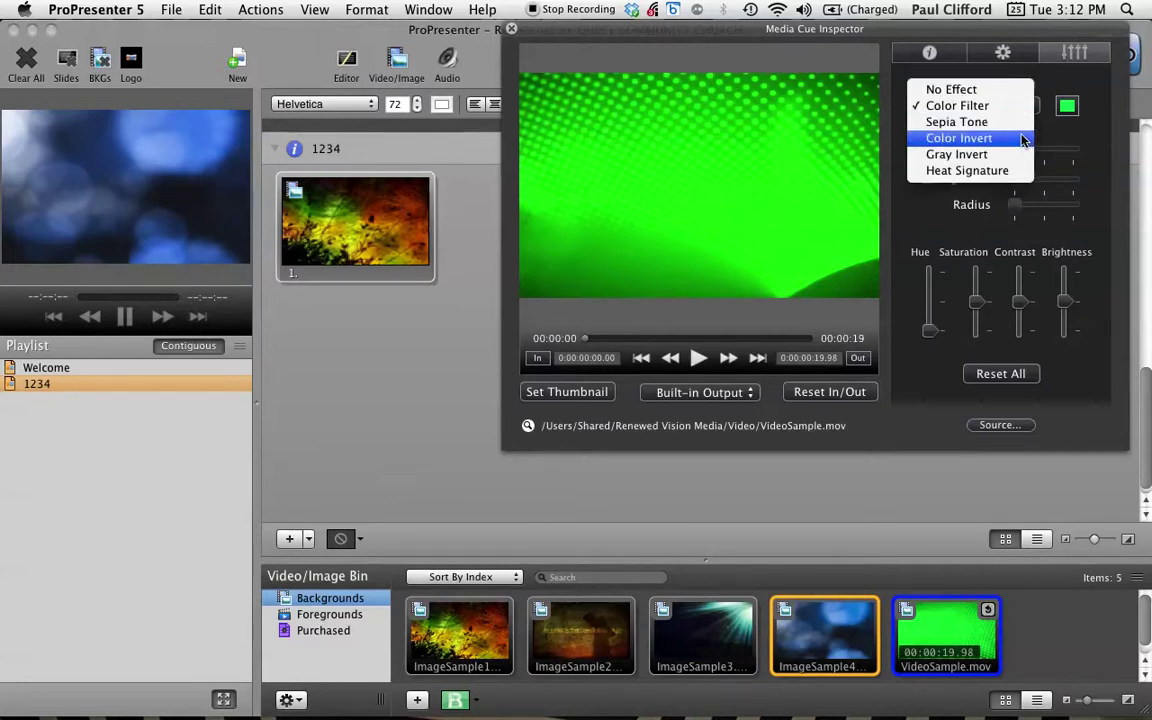
pyautogui.click(1022, 138)
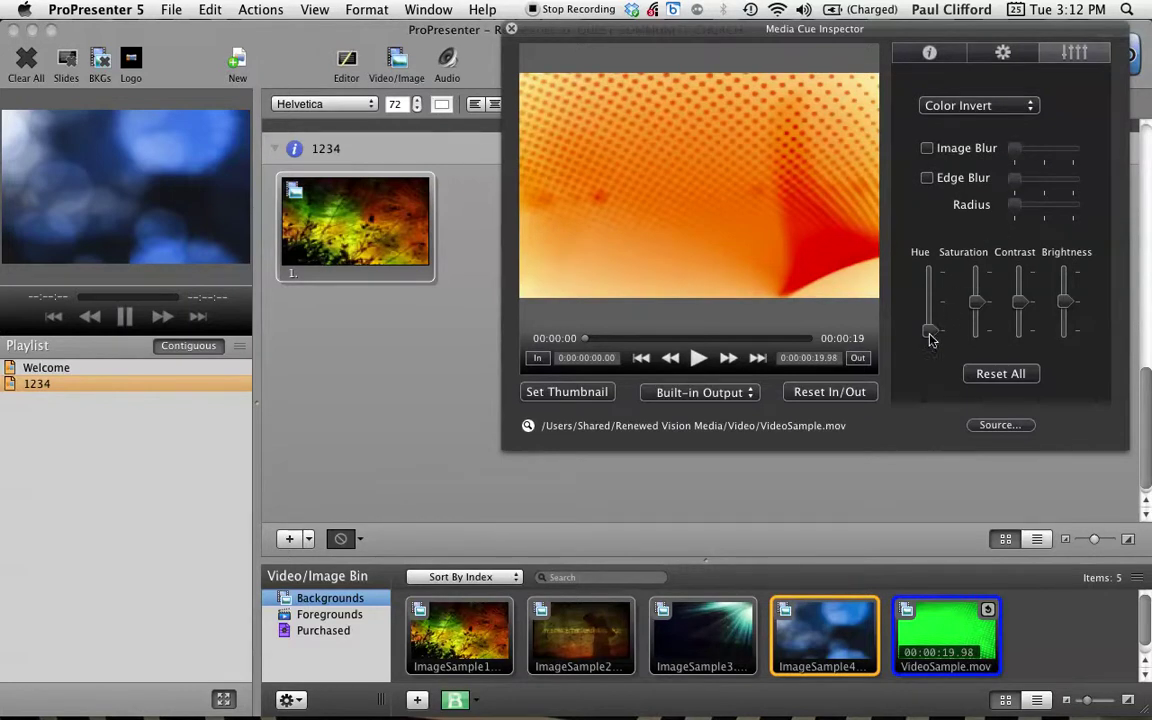
pyautogui.moveTo(931, 333); pyautogui.dragTo(932, 321)
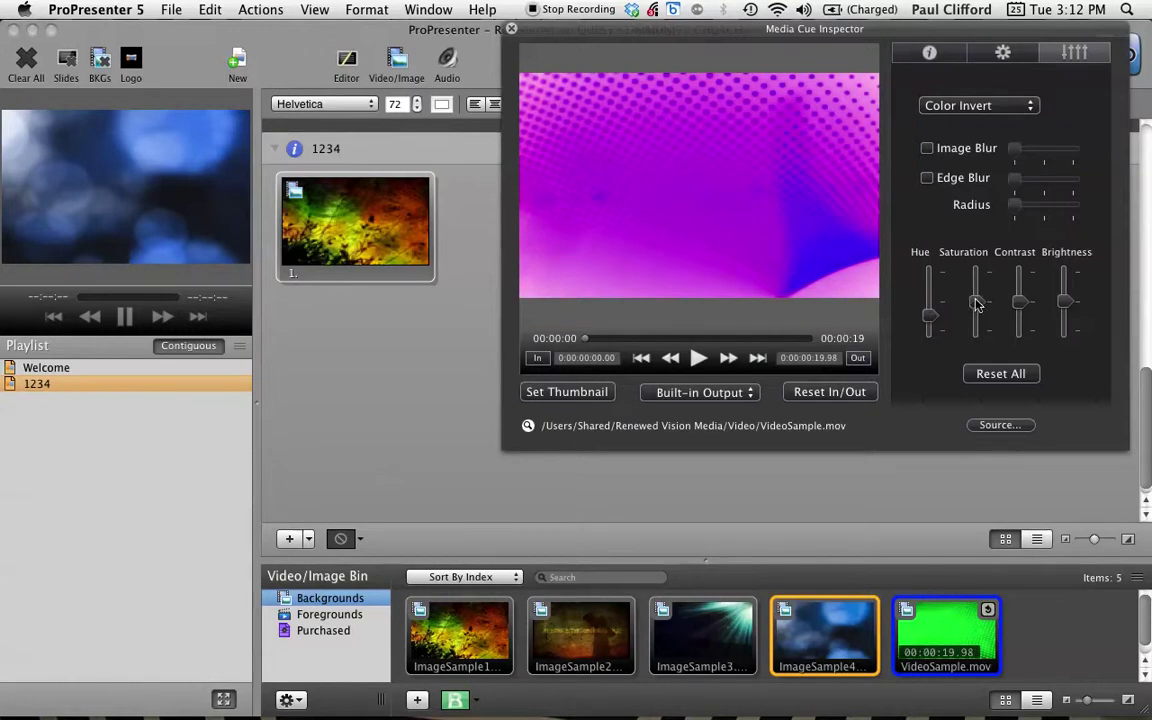
# Switch the effect to Color Filter with yellow as the colour, and sweep the hue
pyautogui.click(1028, 106)
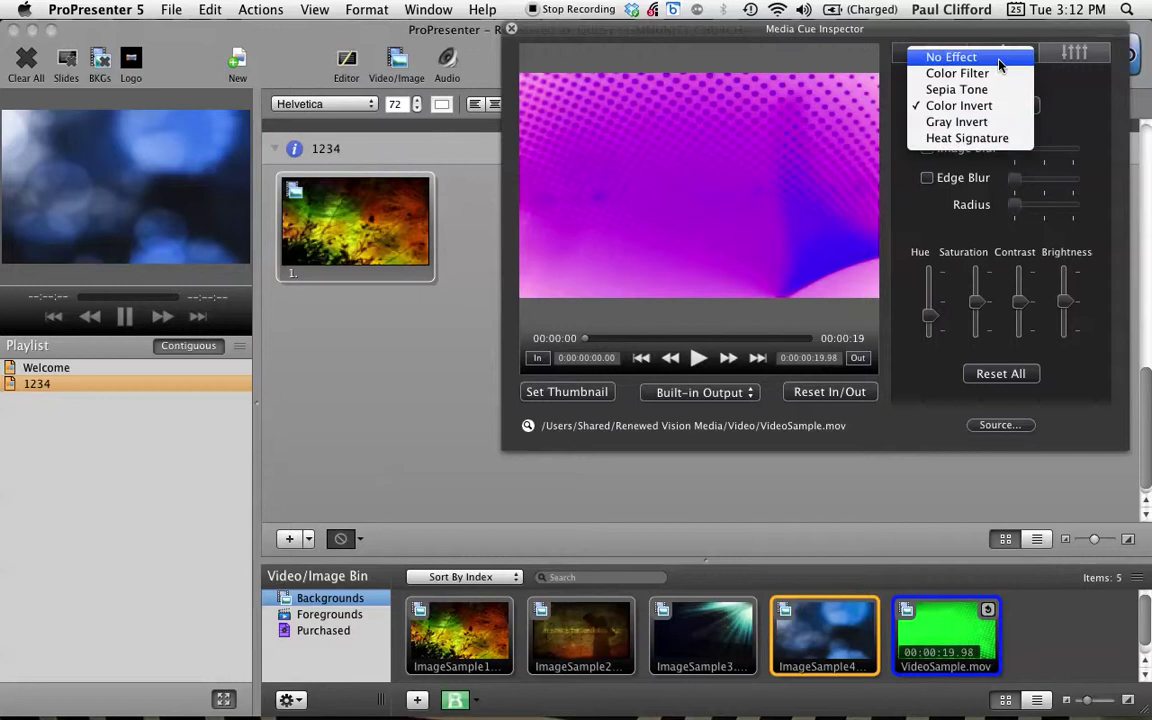
pyautogui.click(1001, 78)
pyautogui.click(1067, 106)
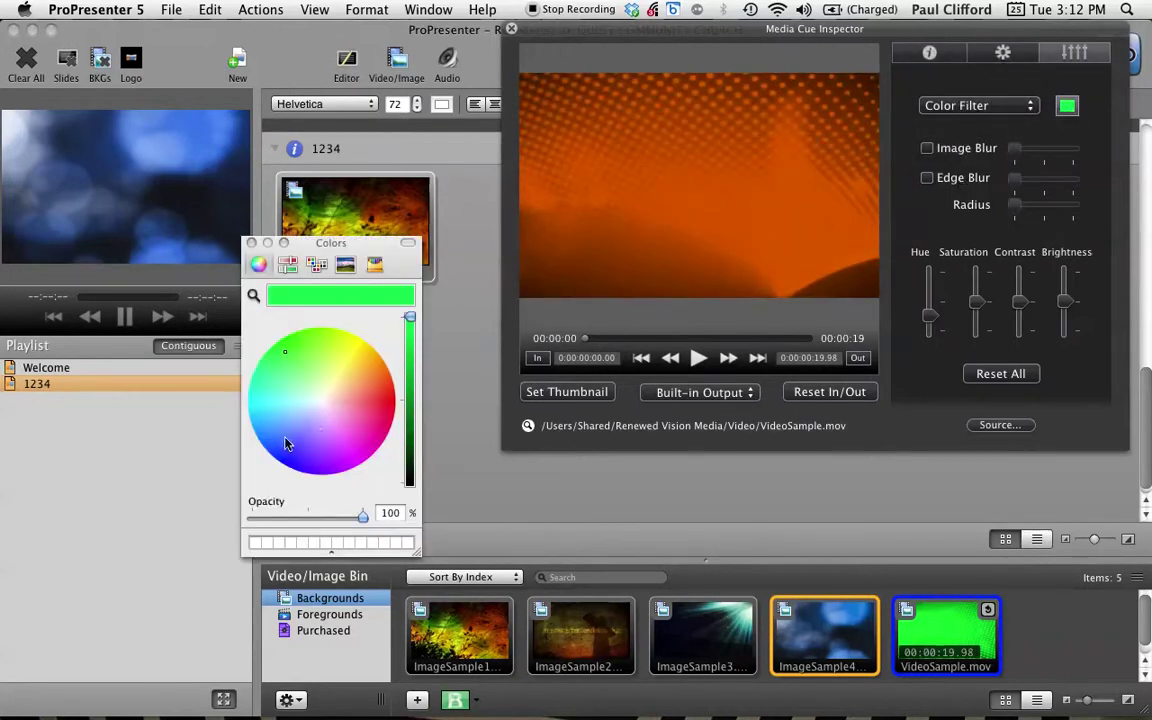
pyautogui.click(353, 351)
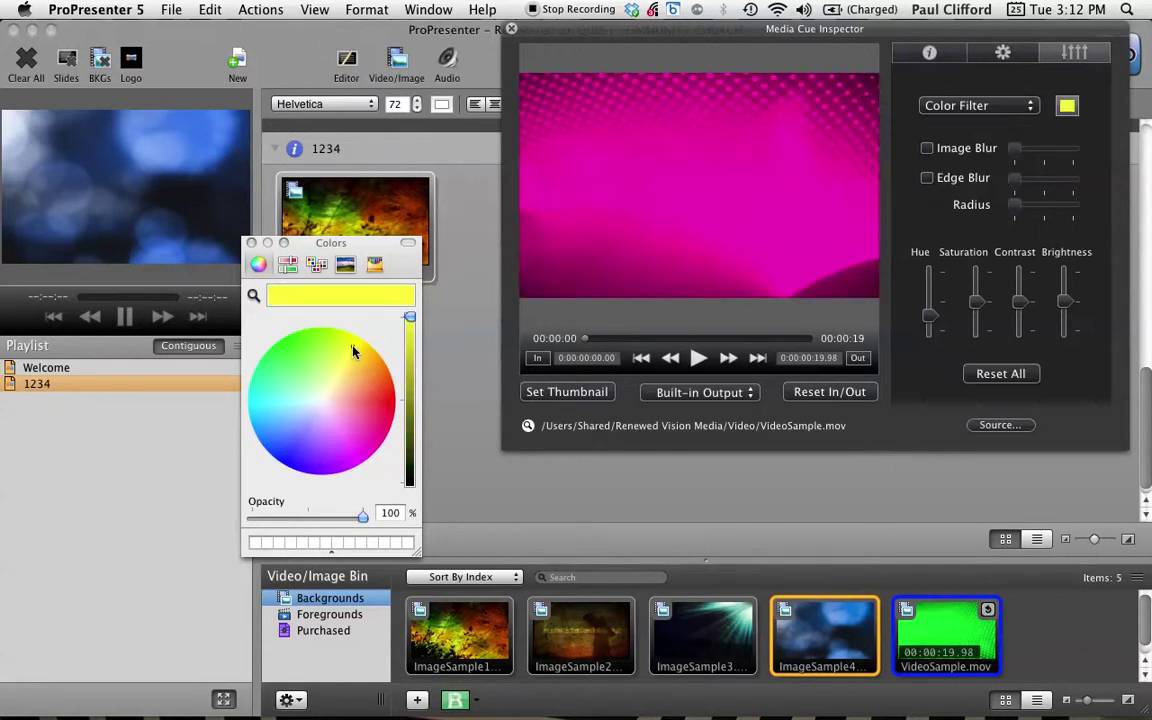
pyautogui.click(251, 243)
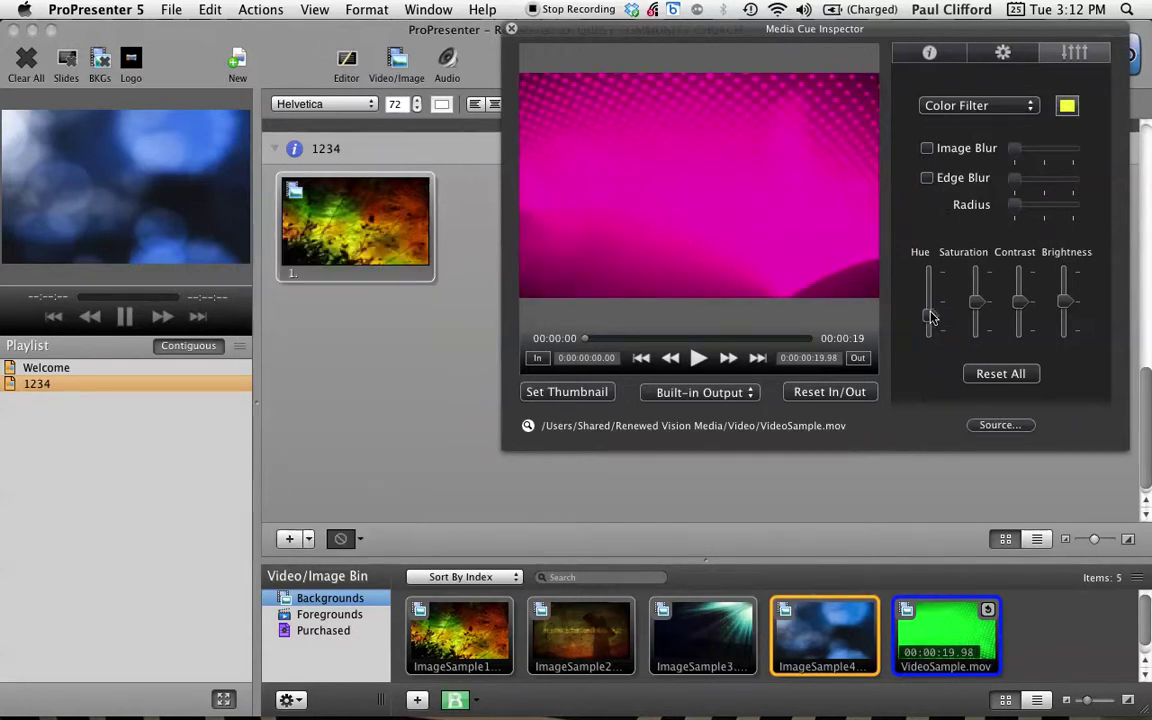
pyautogui.moveTo(929, 316)
pyautogui.mouseDown()
pyautogui.moveTo(931, 287)
pyautogui.moveTo(931, 303)
pyautogui.mouseUp()
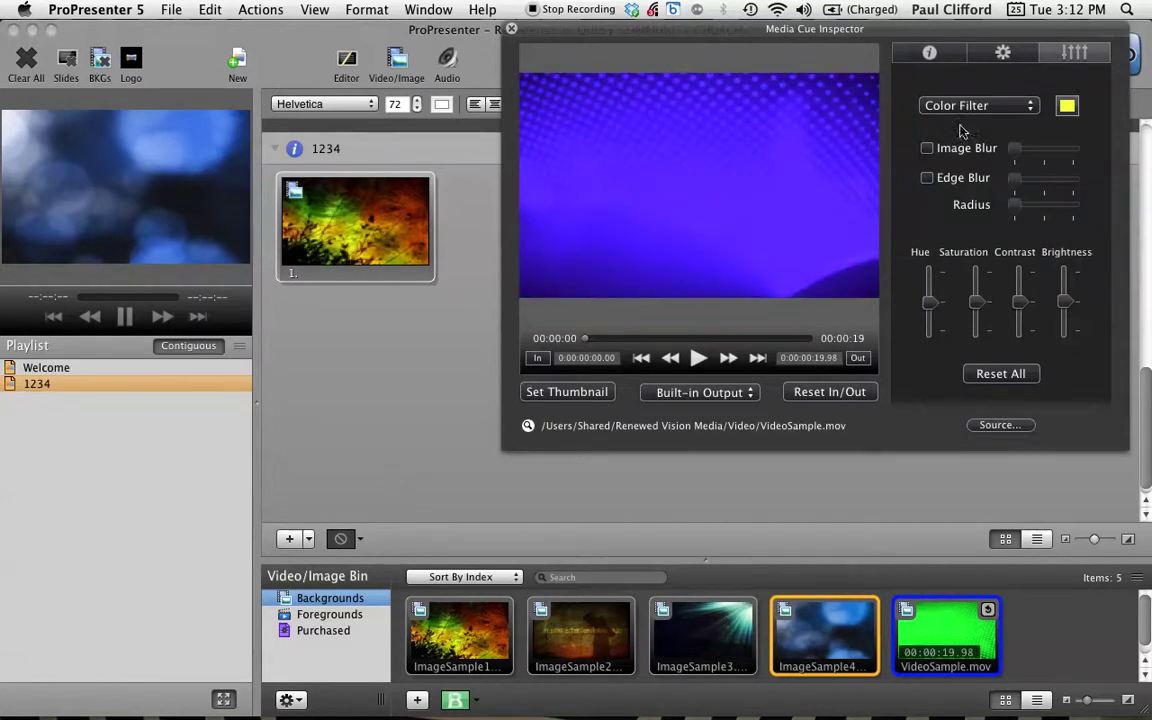
# Remove the effect, reapply the yellow Color Filter, and close the Media Cue Inspector
pyautogui.click(1030, 105)
pyautogui.click(1030, 88)
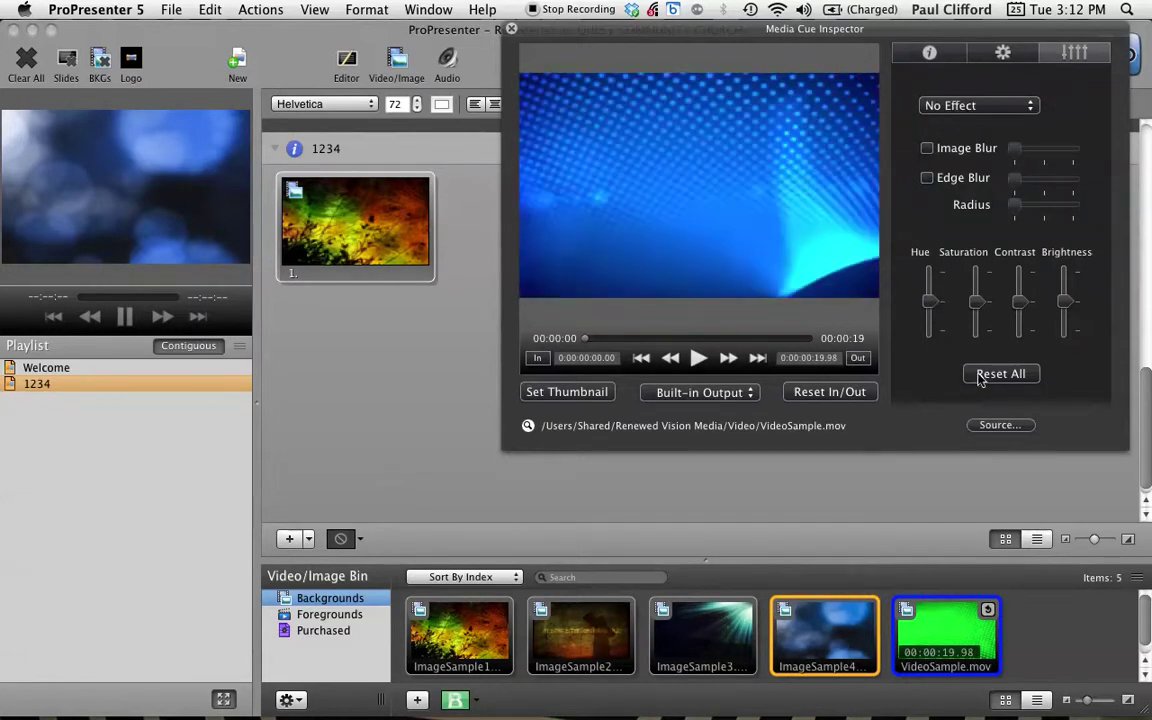
pyautogui.click(1032, 105)
pyautogui.click(1020, 121)
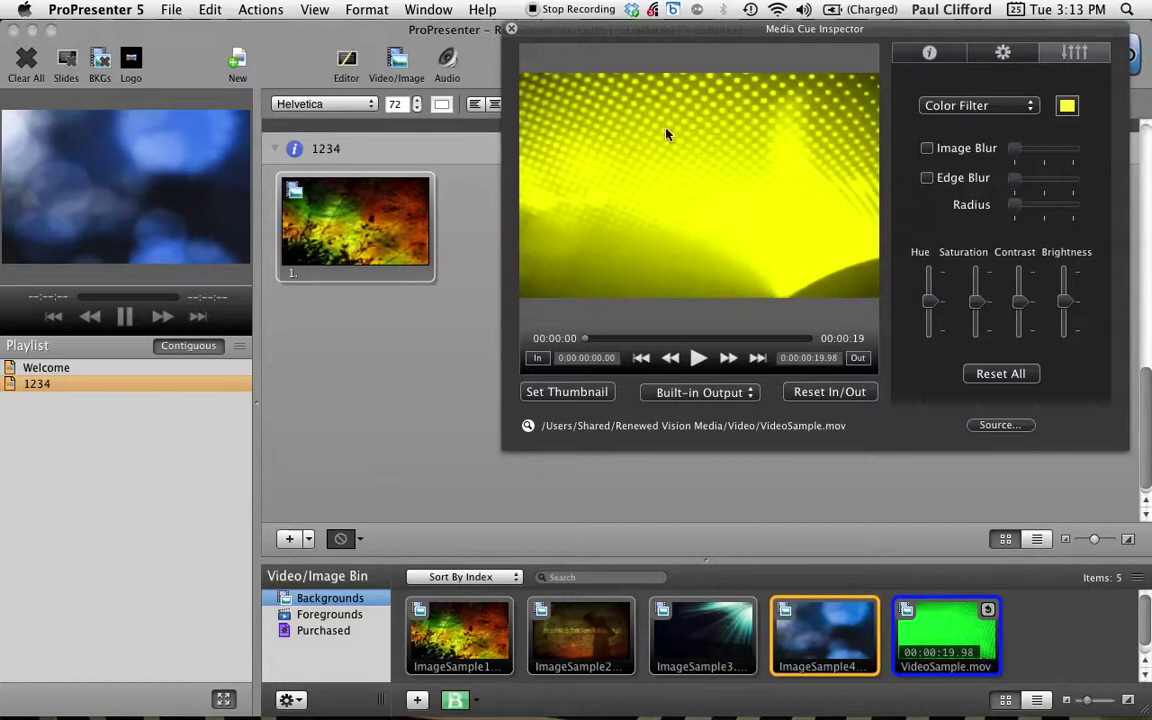
pyautogui.click(511, 30)
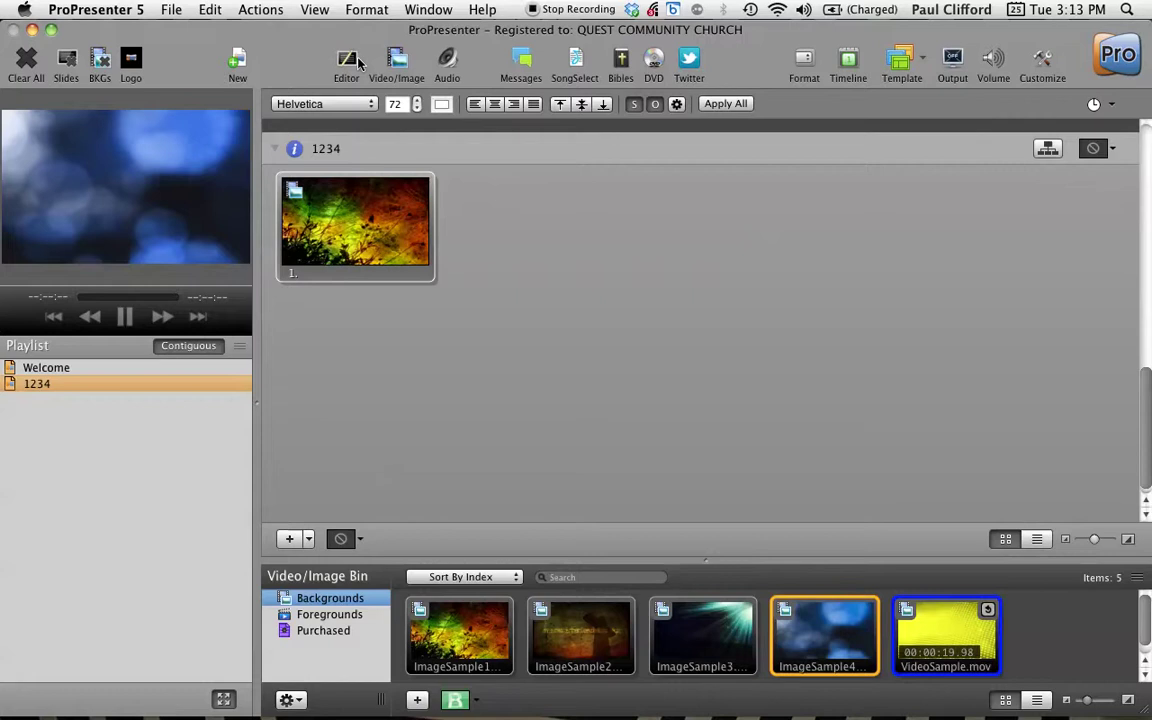
# Open the slide in the Editor, select its text box, hide the Video/Image bin, and close the editor
pyautogui.click(347, 62)
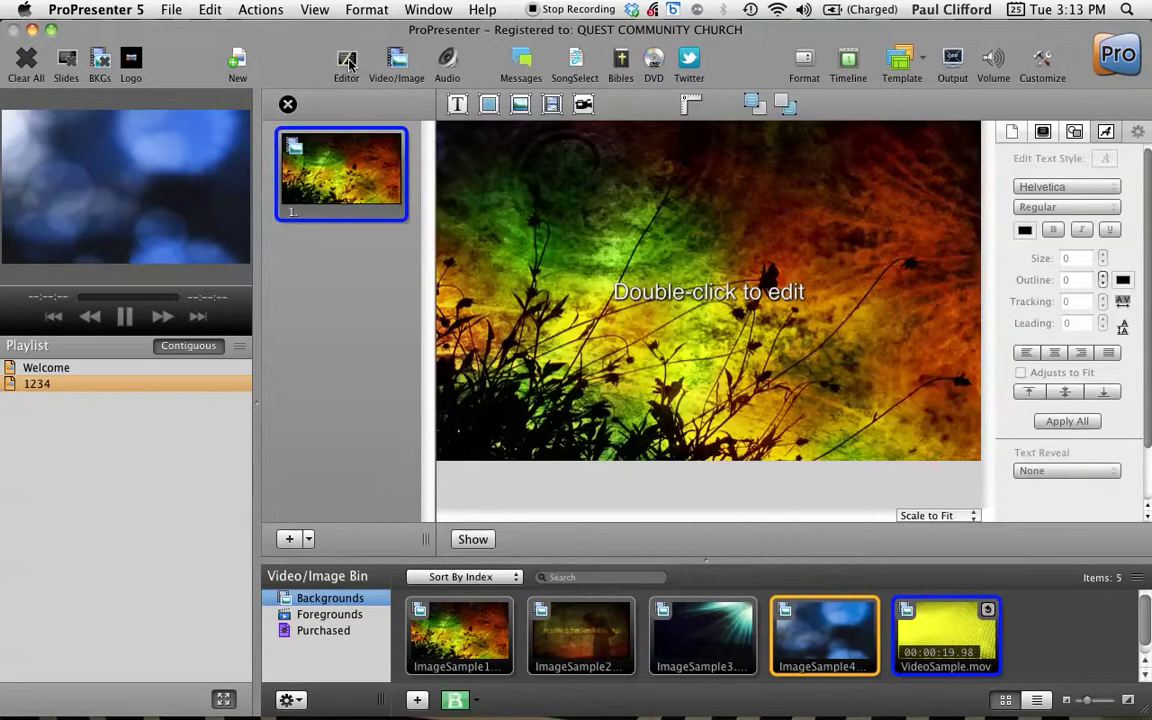
pyautogui.click(702, 300)
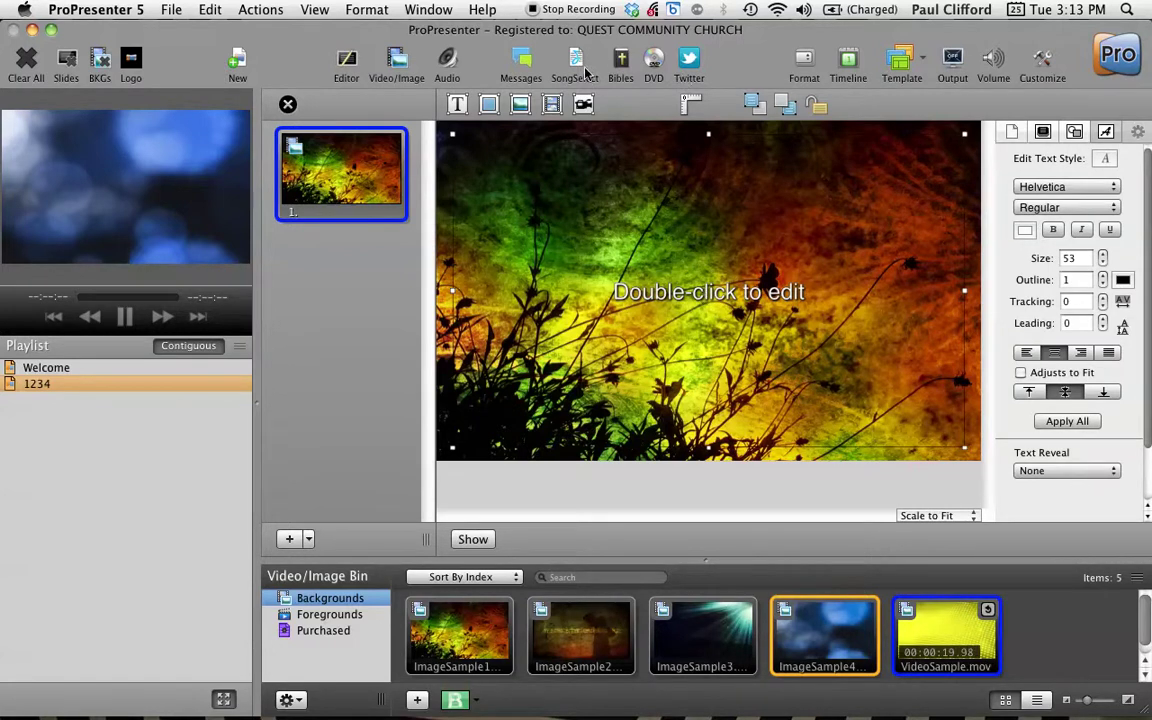
pyautogui.click(394, 68)
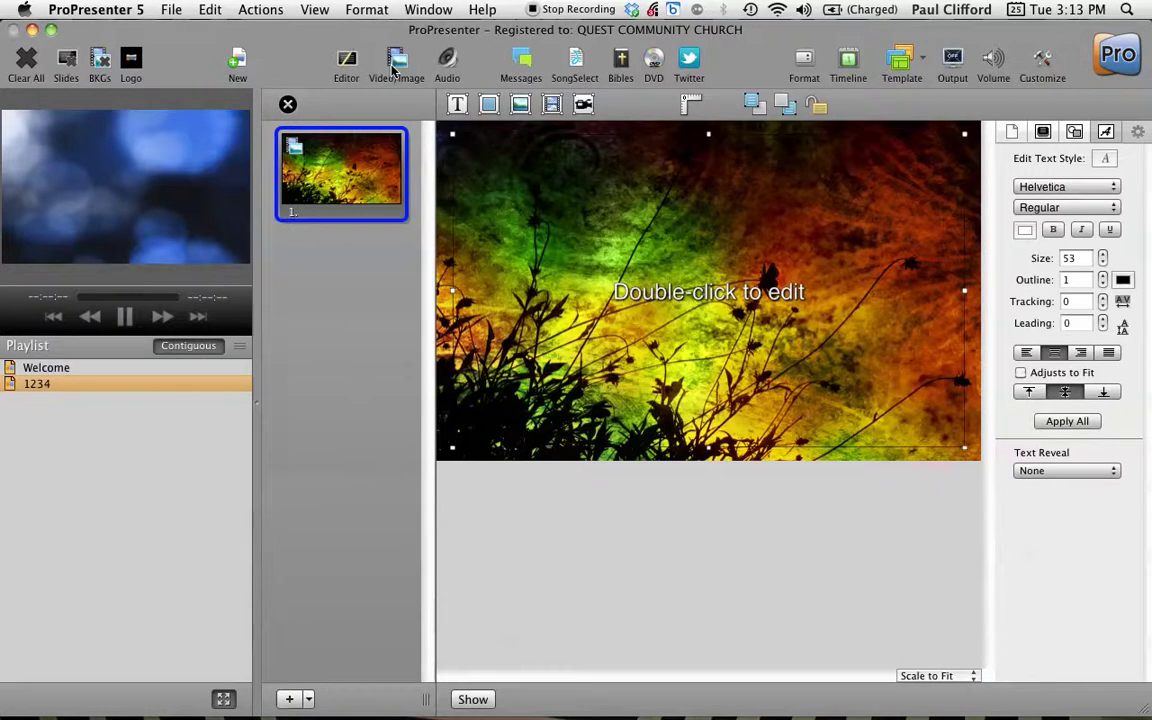
pyautogui.click(394, 68)
pyautogui.click(394, 68)
pyautogui.click(394, 69)
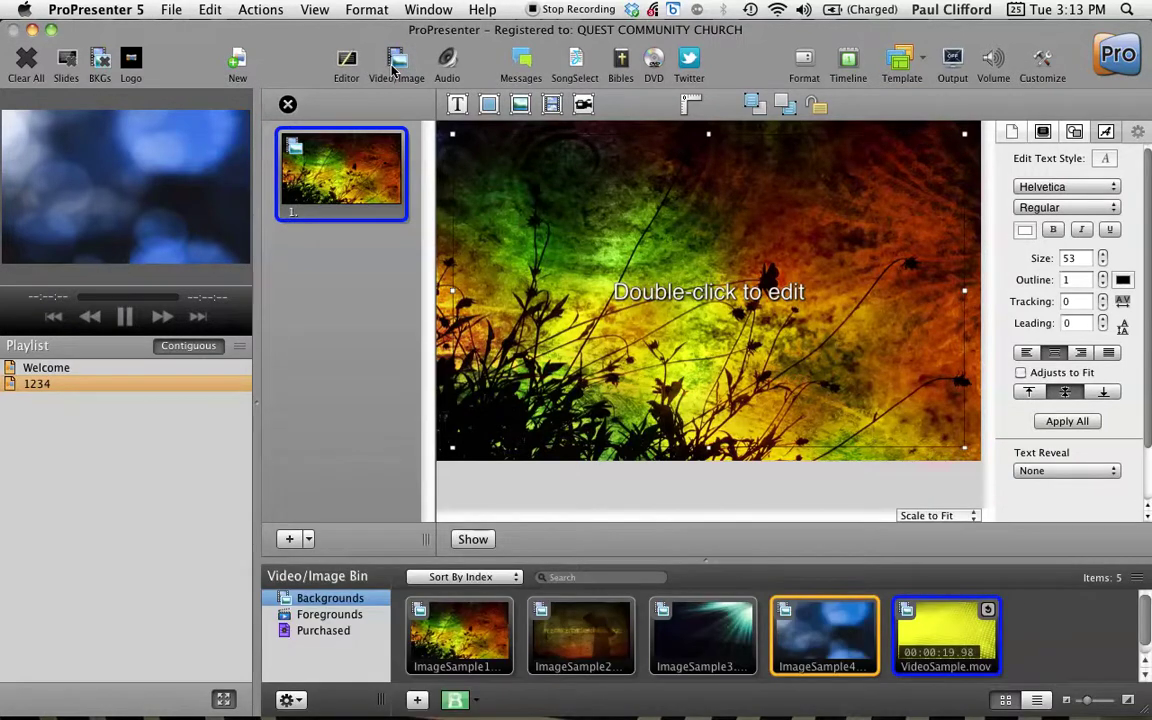
pyautogui.click(394, 69)
pyautogui.click(394, 69)
pyautogui.click(394, 68)
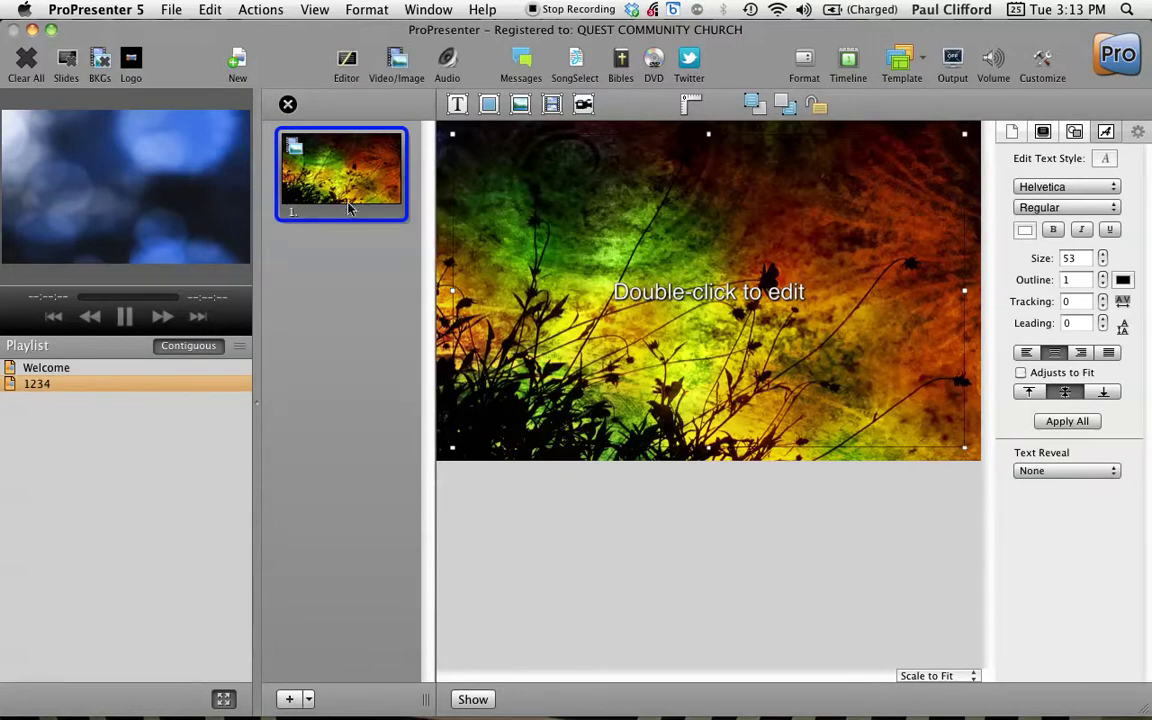
pyautogui.click(289, 106)
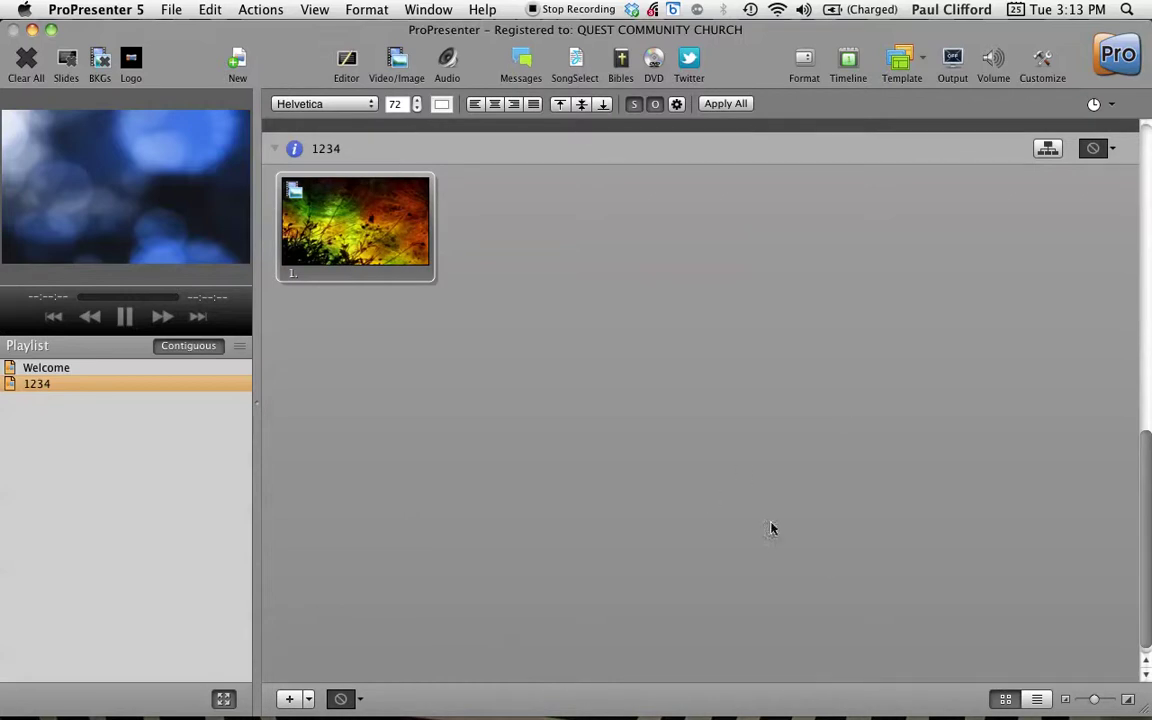
# Show the Audio Bin, then hide it again
pyautogui.click(448, 62)
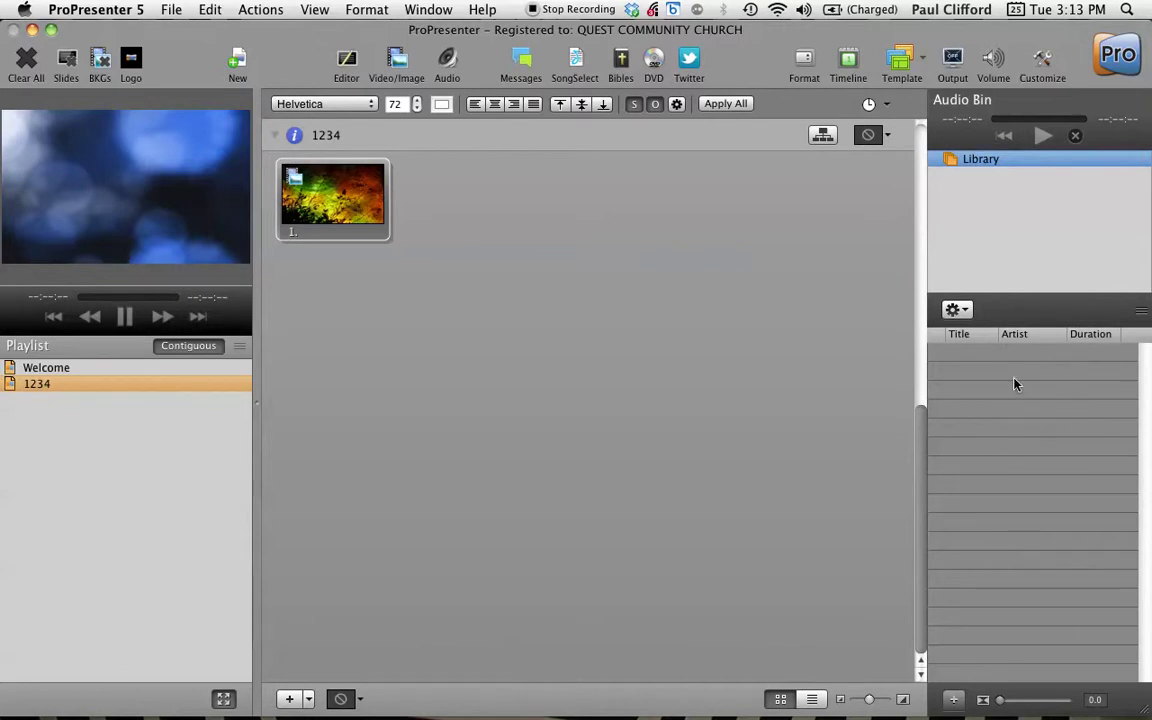
pyautogui.click(449, 62)
# In Messages, select the Countdown message, start its timer, and show it on the output
pyautogui.click(521, 62)
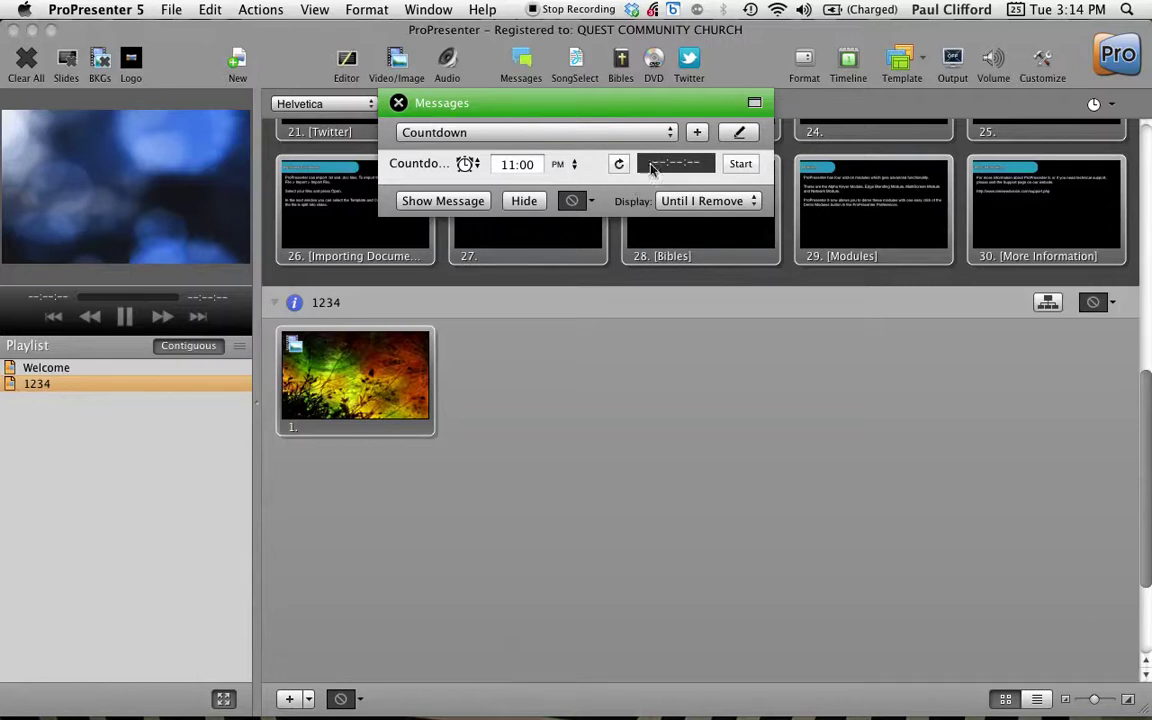
pyautogui.click(697, 133)
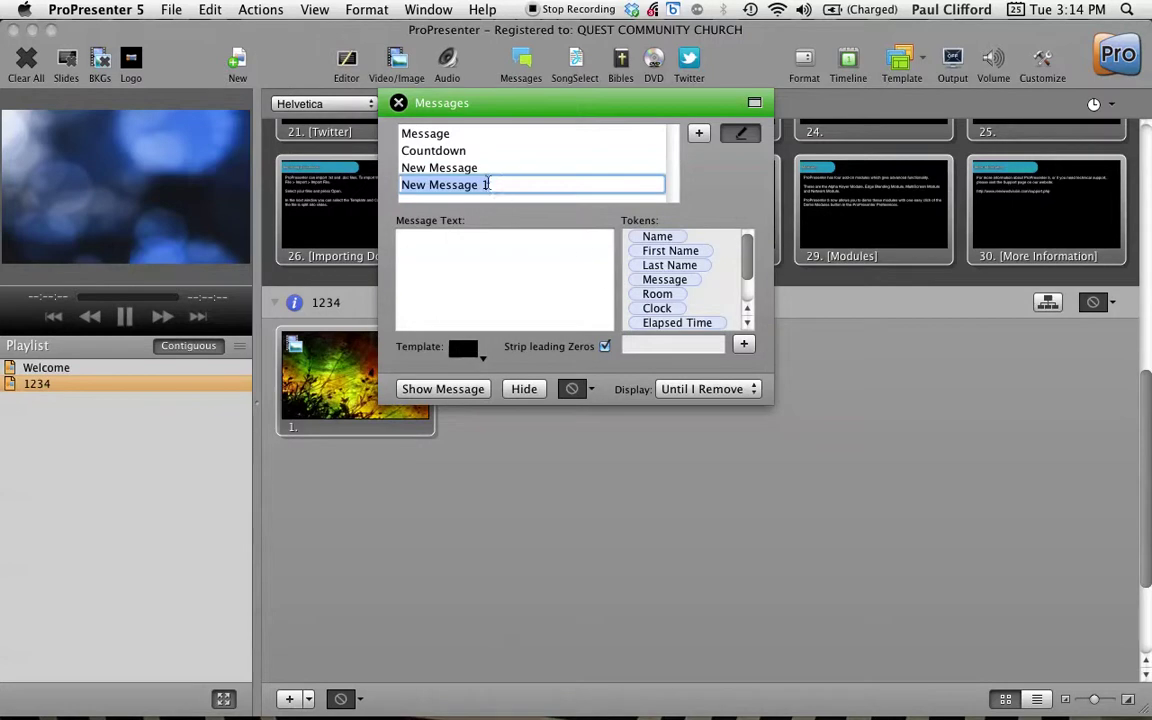
pyautogui.click(453, 152)
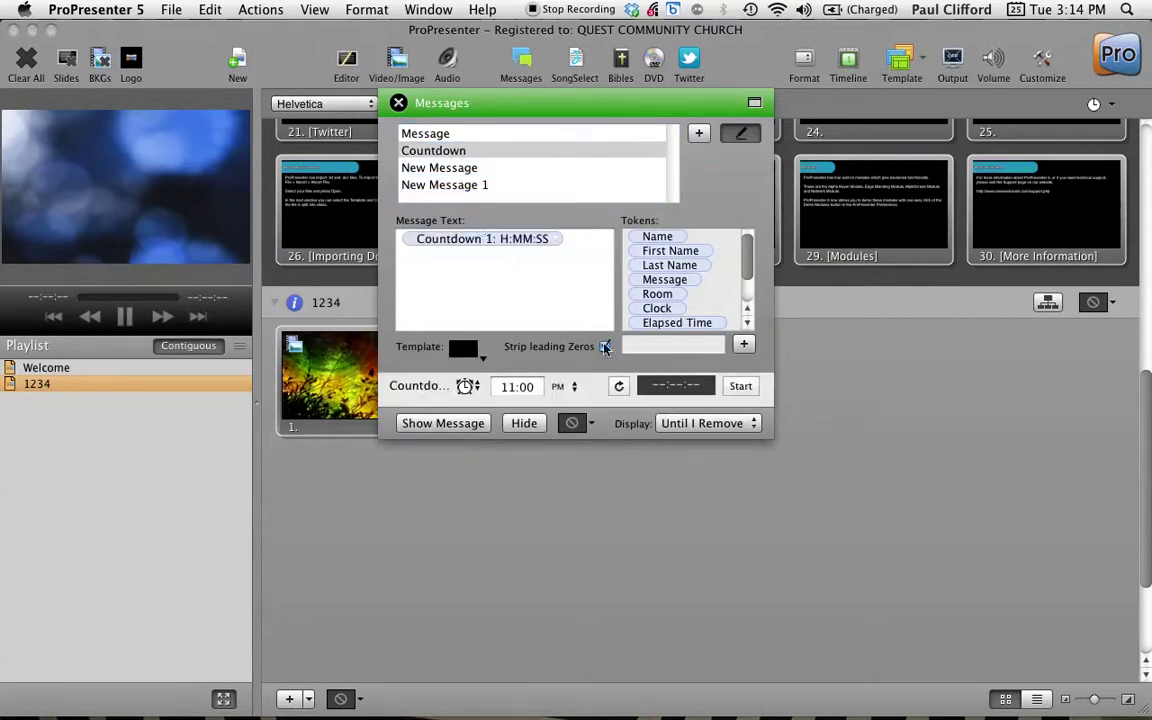
pyautogui.click(741, 386)
pyautogui.click(445, 424)
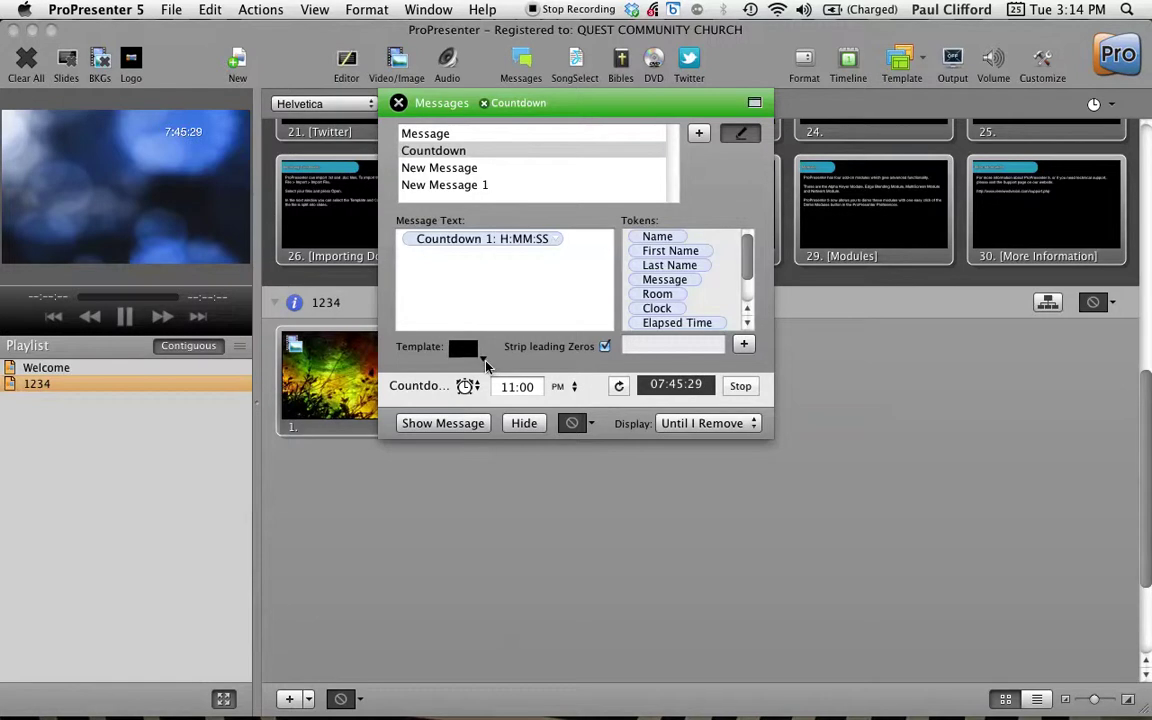
# Choose Template 1 for the Countdown message
pyautogui.click(484, 362)
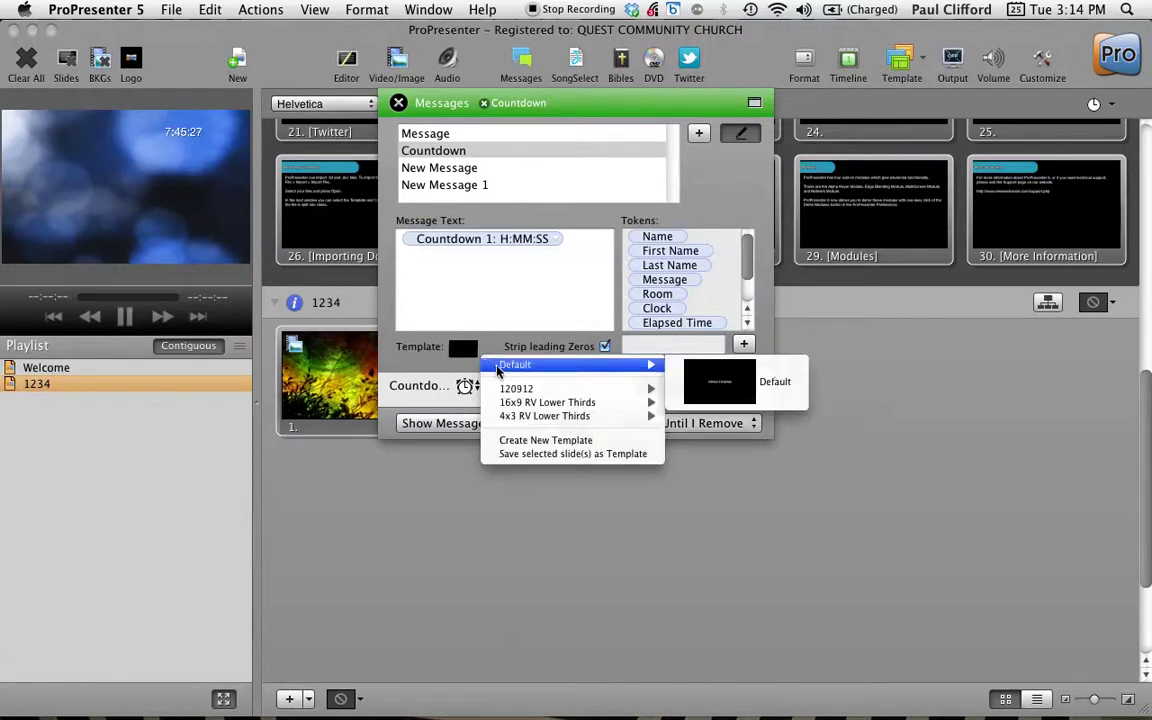
pyautogui.moveTo(521, 421)
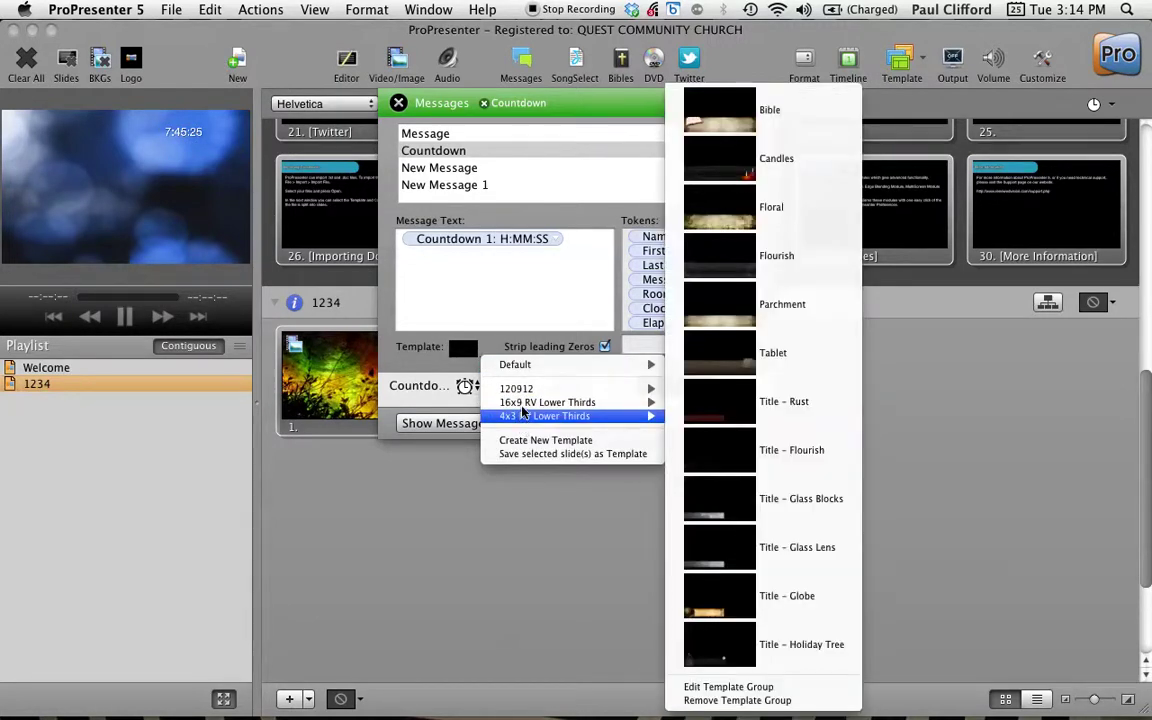
pyautogui.moveTo(521, 392)
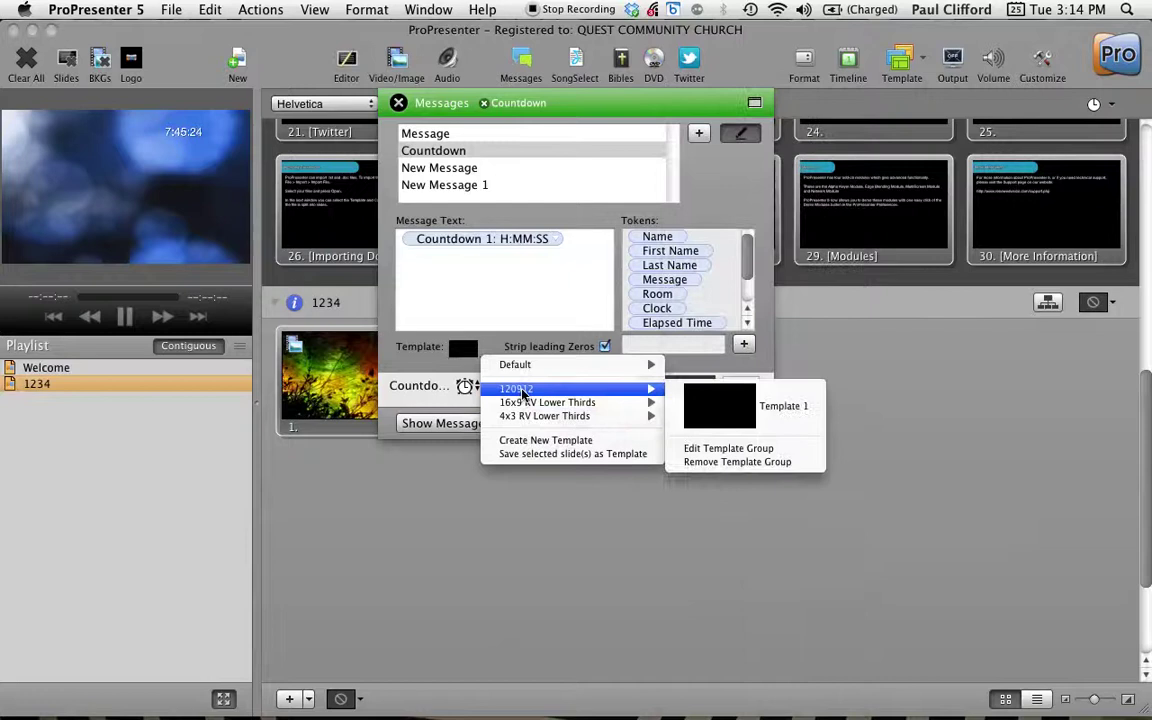
pyautogui.click(730, 407)
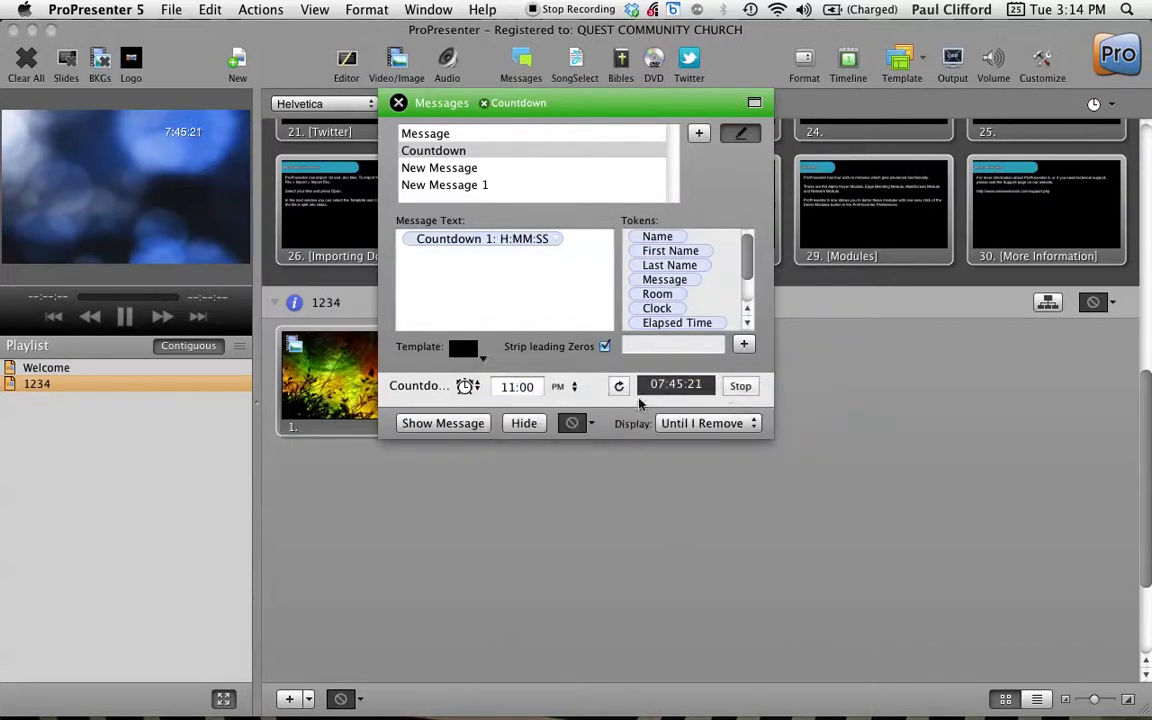
# Stop and reset the countdown, show it on the output again, then close Messages
pyautogui.click(740, 385)
pyautogui.click(618, 386)
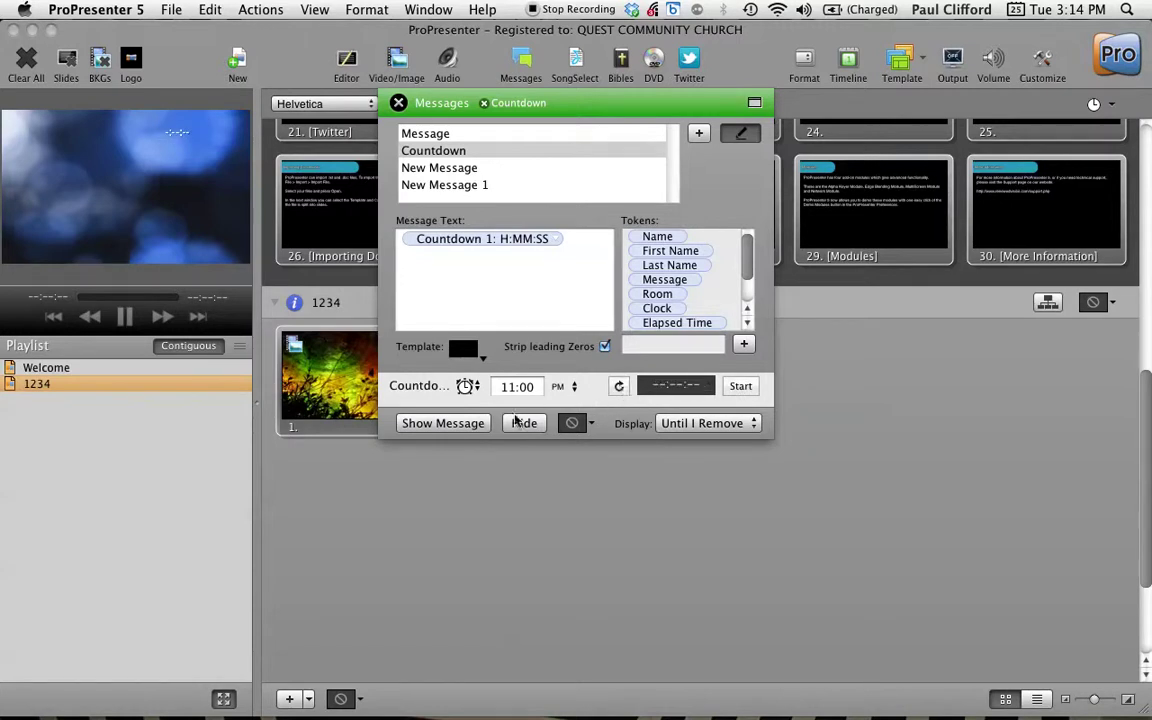
pyautogui.click(458, 425)
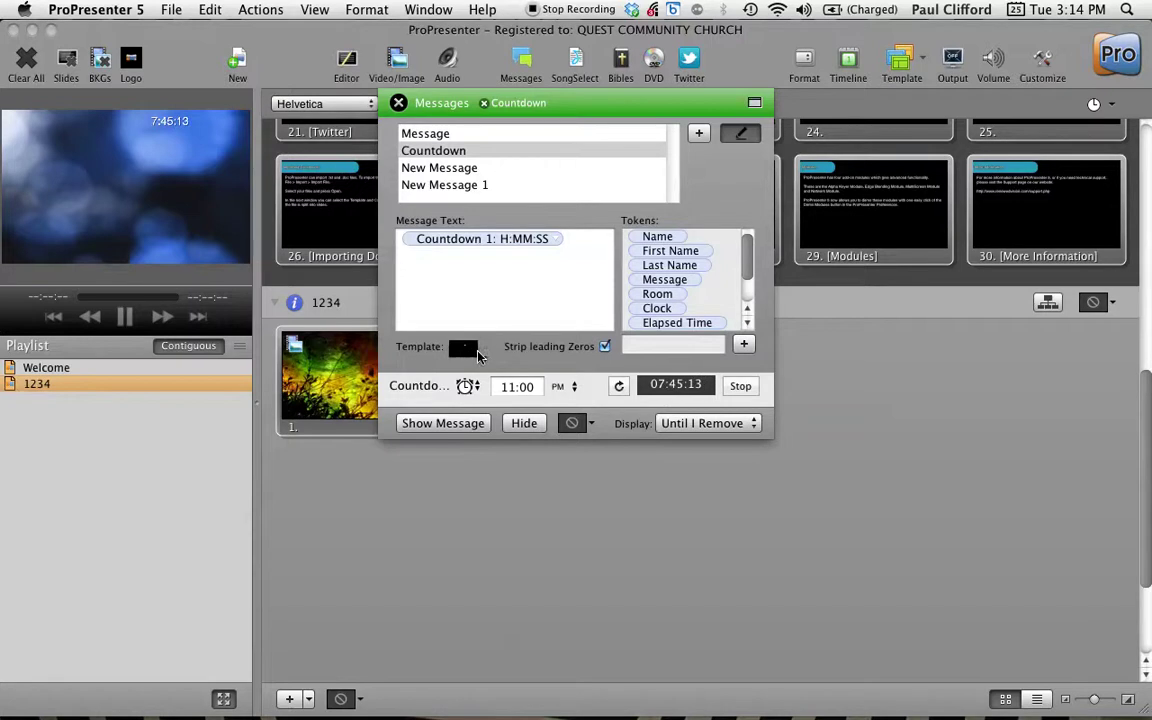
pyautogui.click(484, 358)
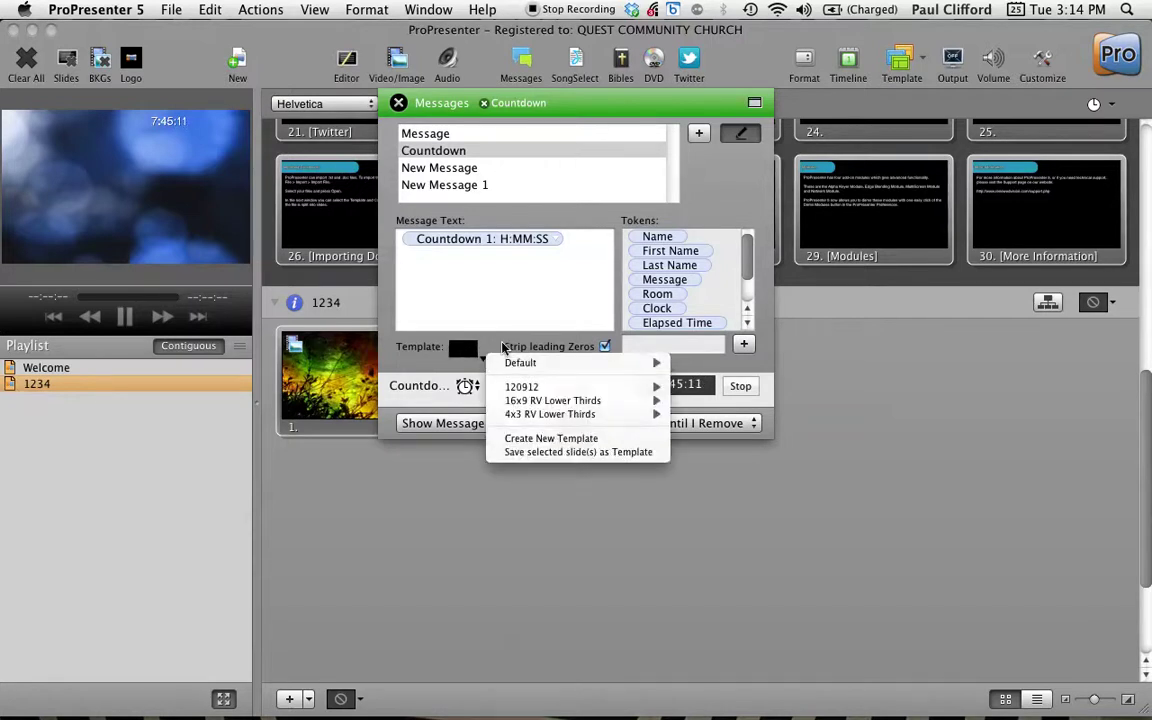
pyautogui.click(456, 312)
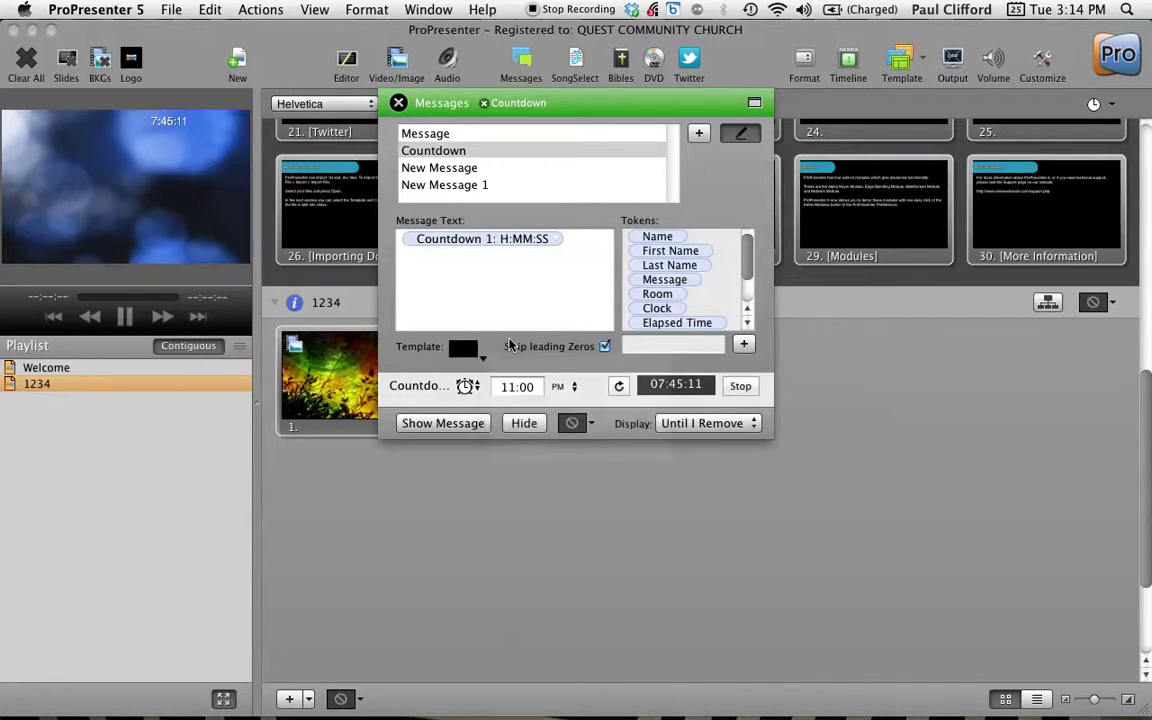
pyautogui.click(399, 104)
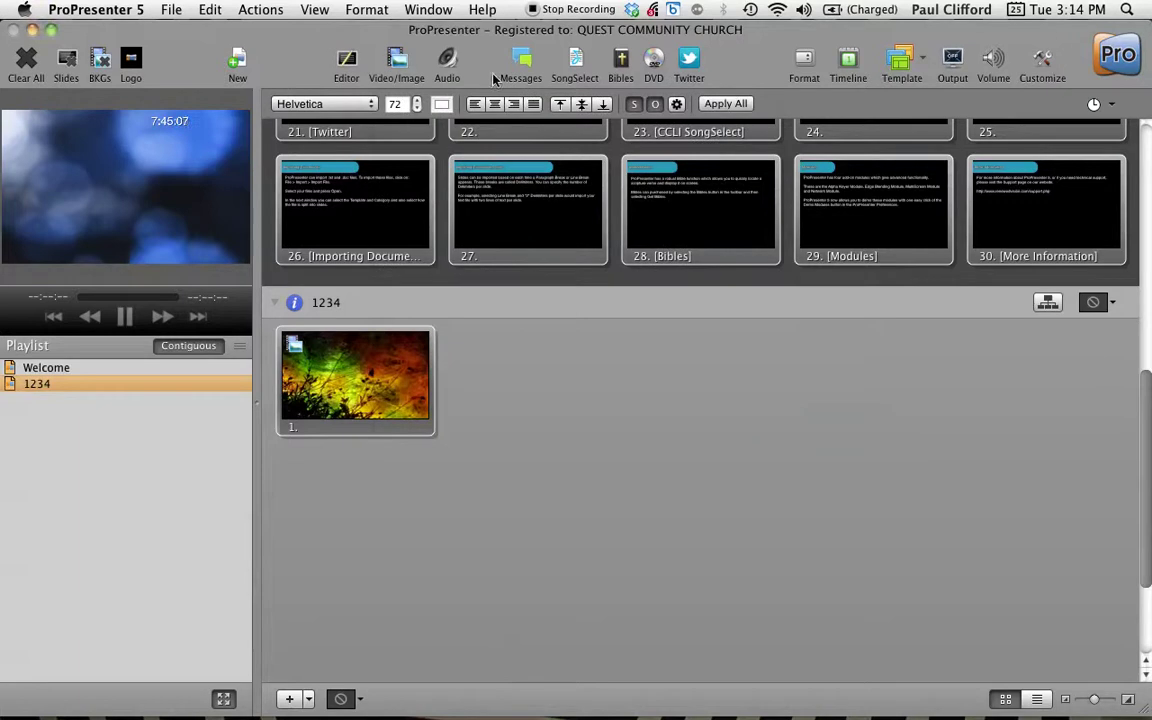
# Open and close SongSelect, Bibles and the DVD player, then open the Twitter panel
pyautogui.click(574, 66)
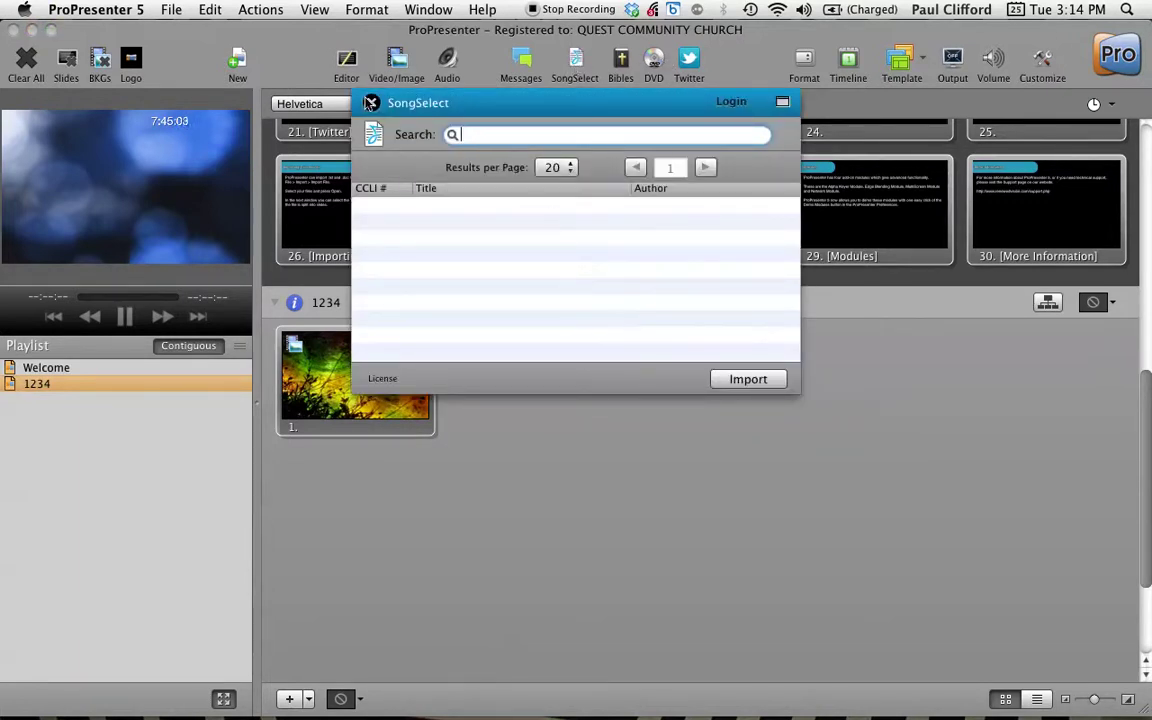
pyautogui.click(371, 102)
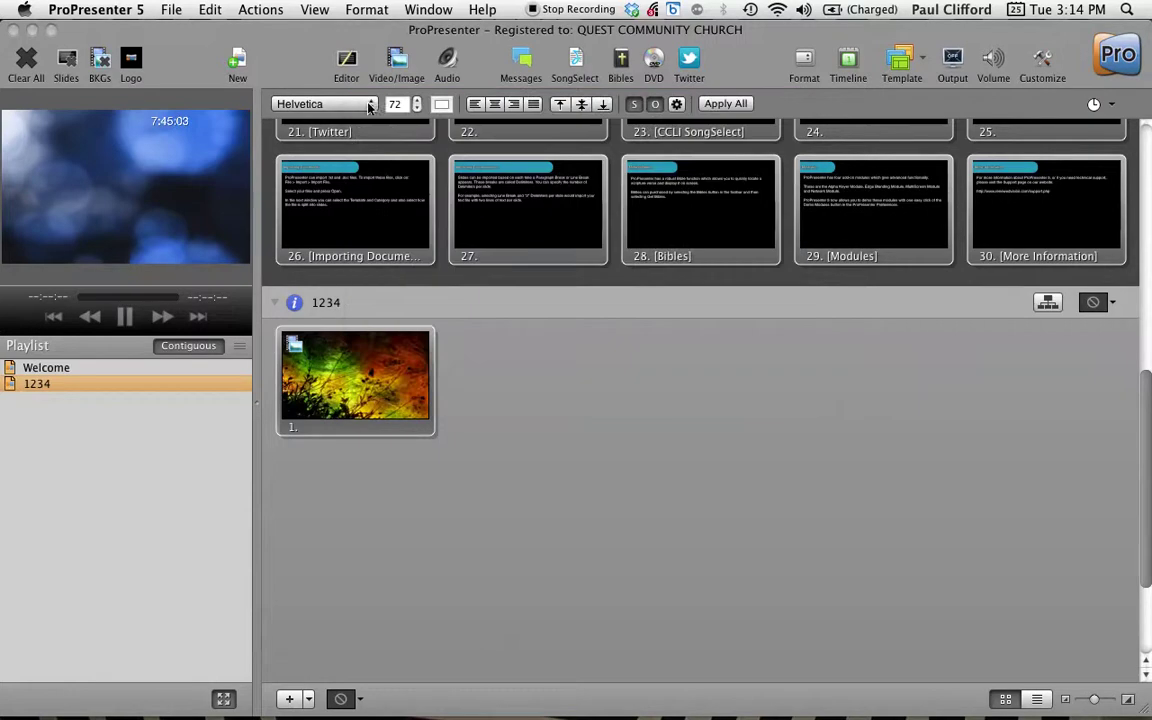
pyautogui.click(624, 64)
pyautogui.click(283, 104)
pyautogui.click(652, 66)
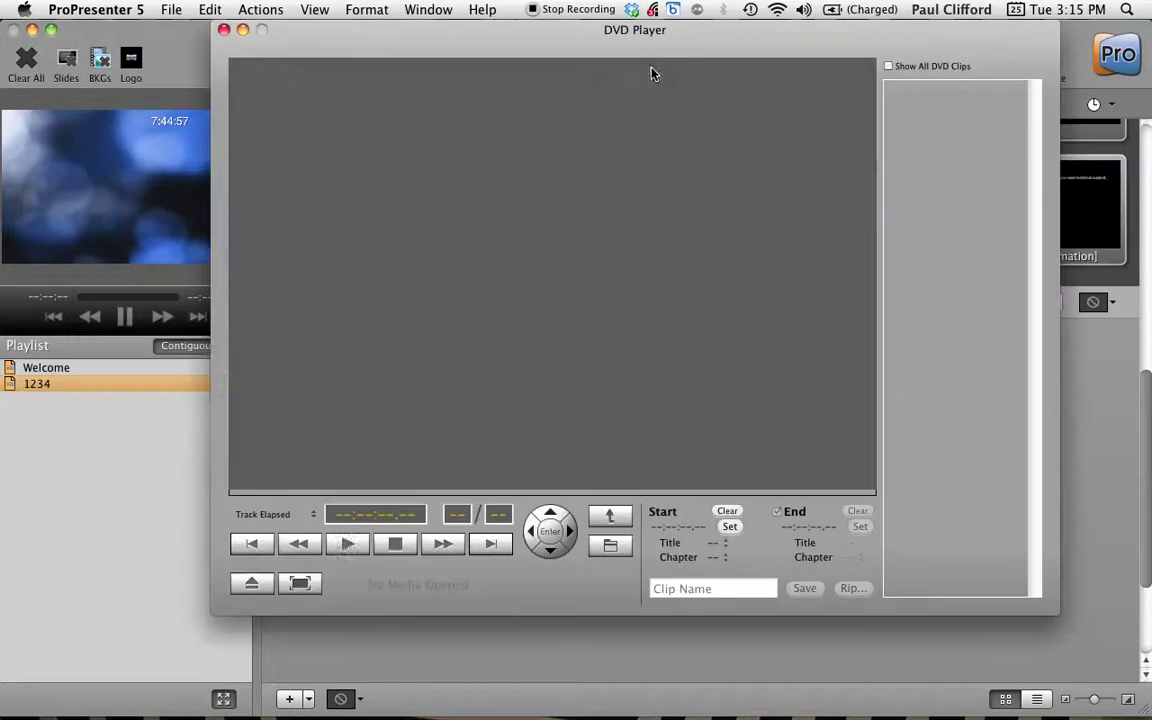
pyautogui.click(225, 31)
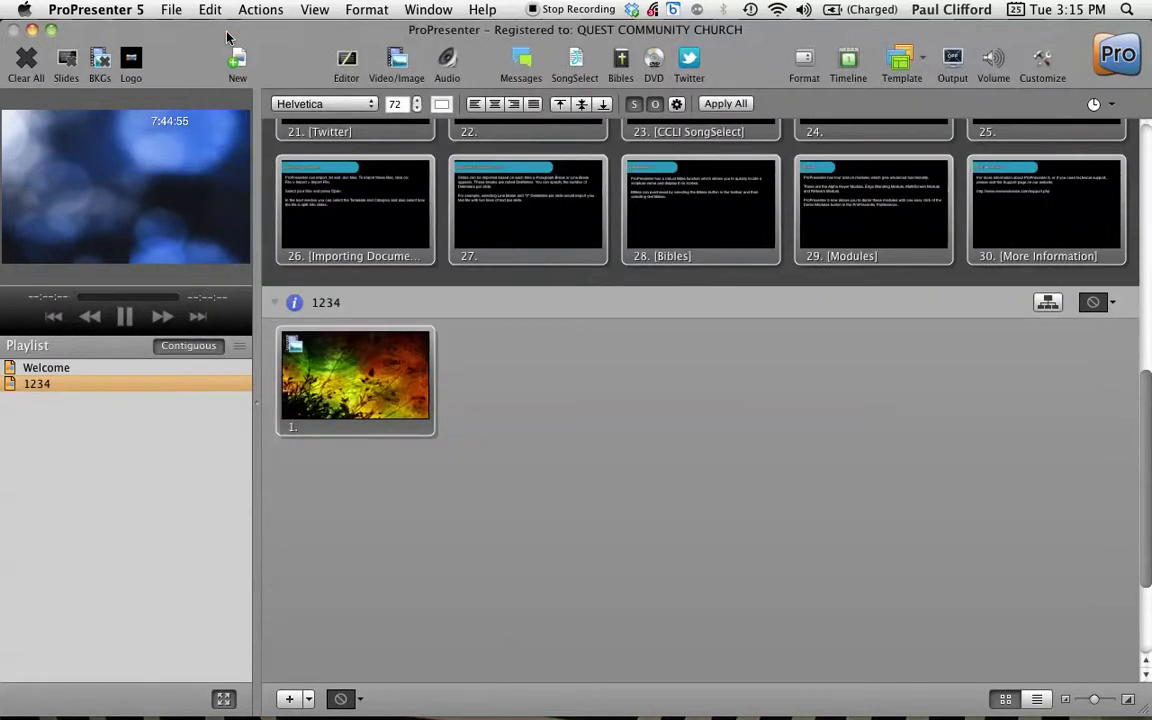
pyautogui.click(687, 70)
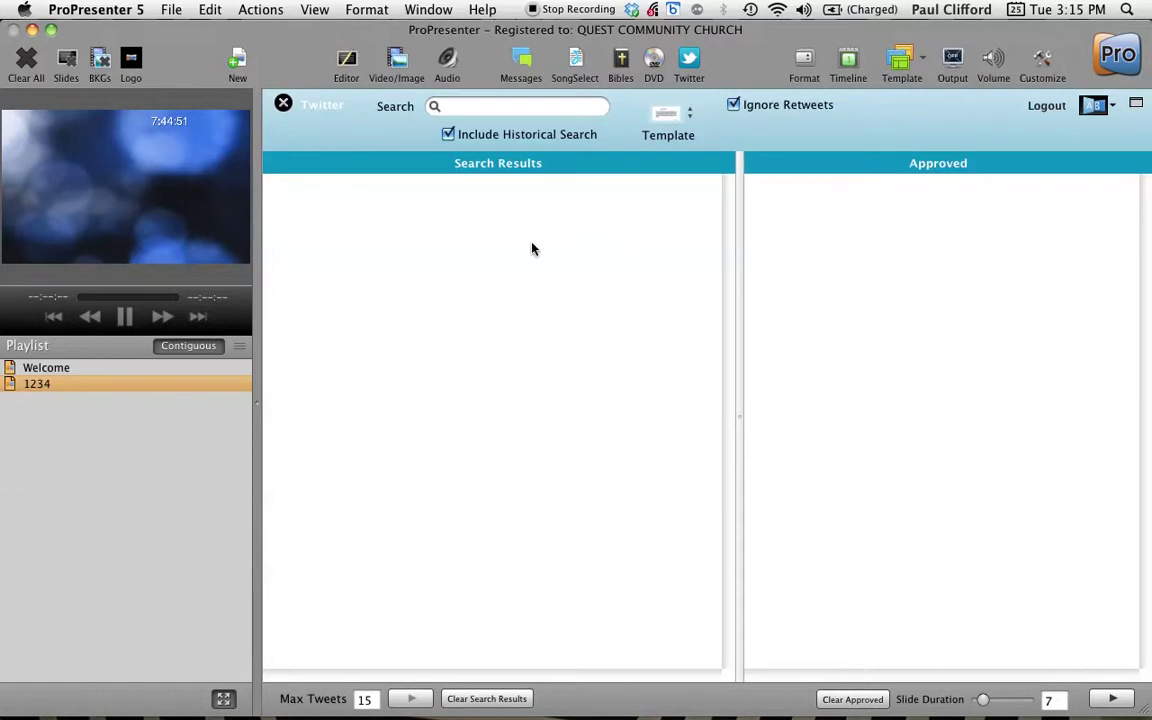
# Search for #pushplaynow tweets and approve three of them, including the #Jessusaves and #Lifegroup tweets
pyautogui.click(493, 107)
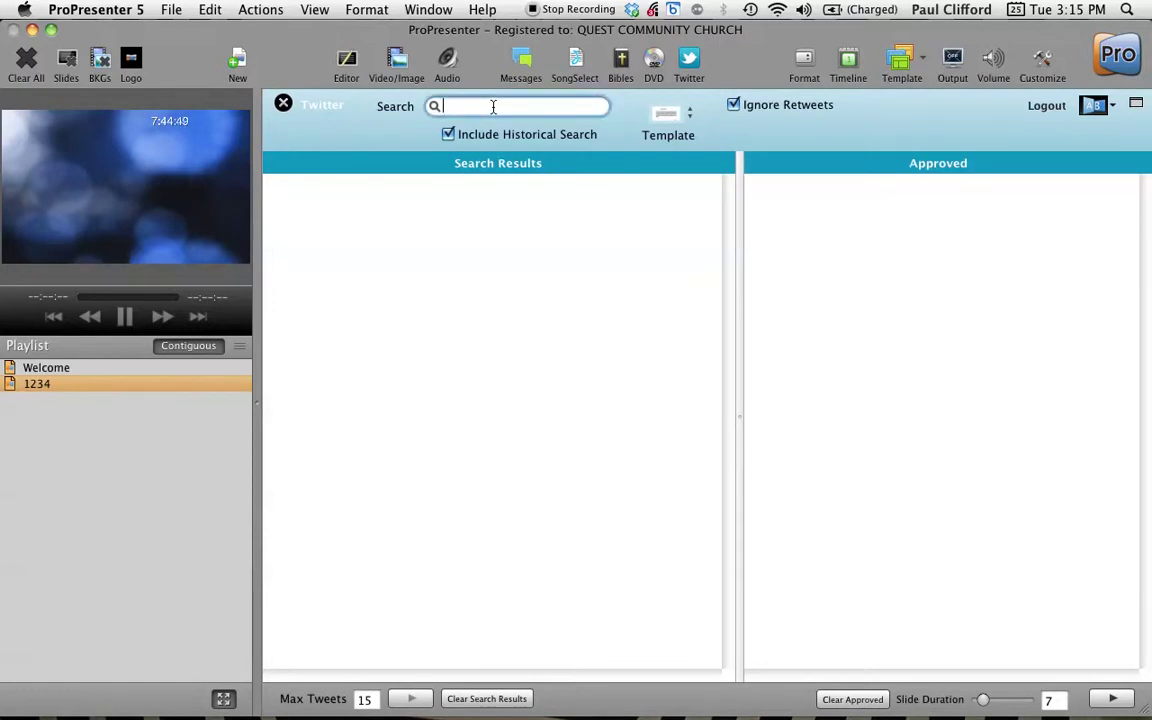
pyautogui.write('#pushplaynow')
pyautogui.press('Return')
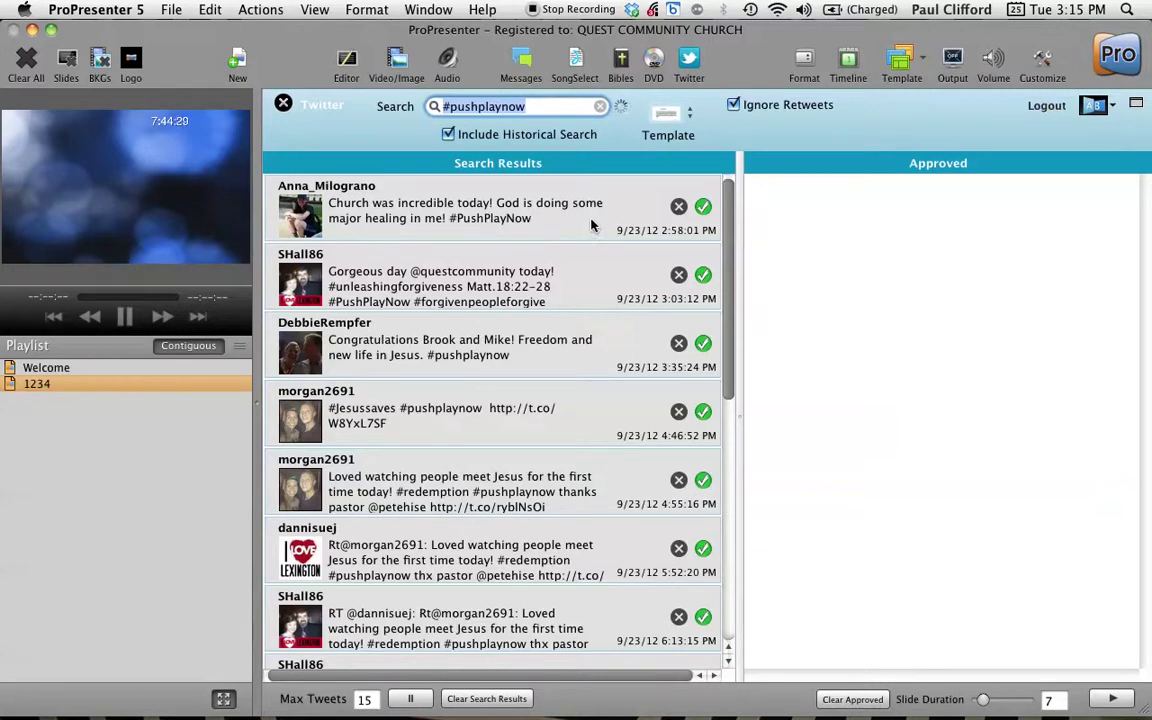
pyautogui.scroll(-10, 585, 510)
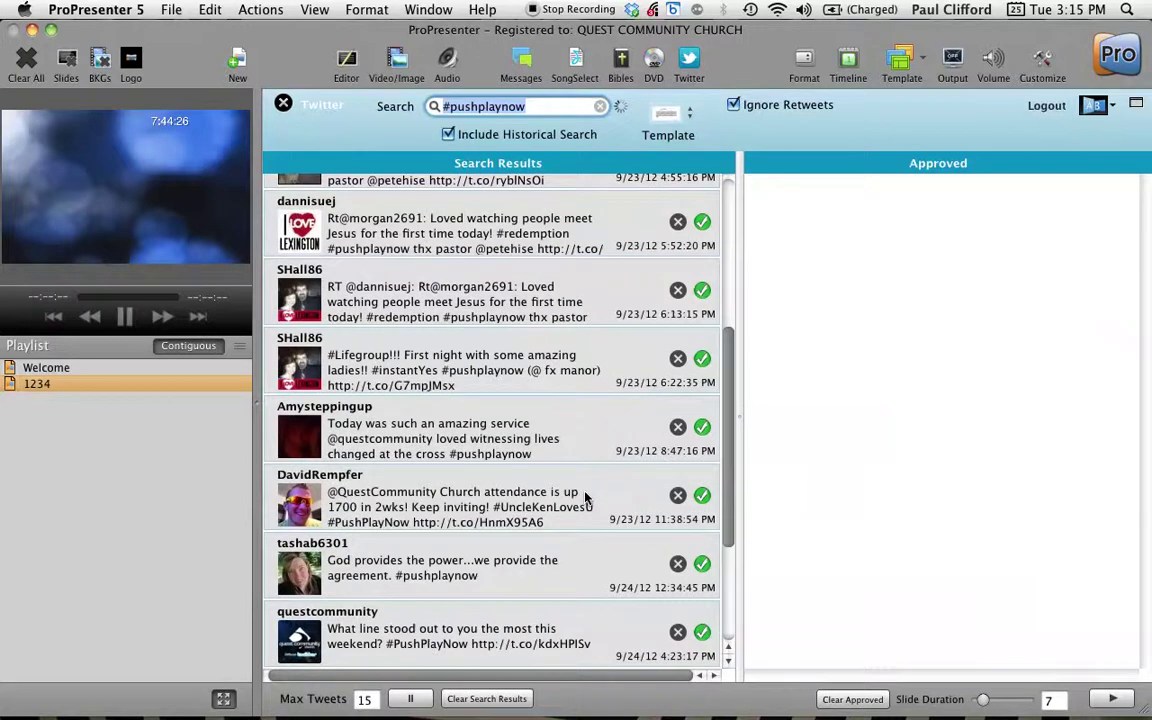
pyautogui.scroll(10, 585, 497)
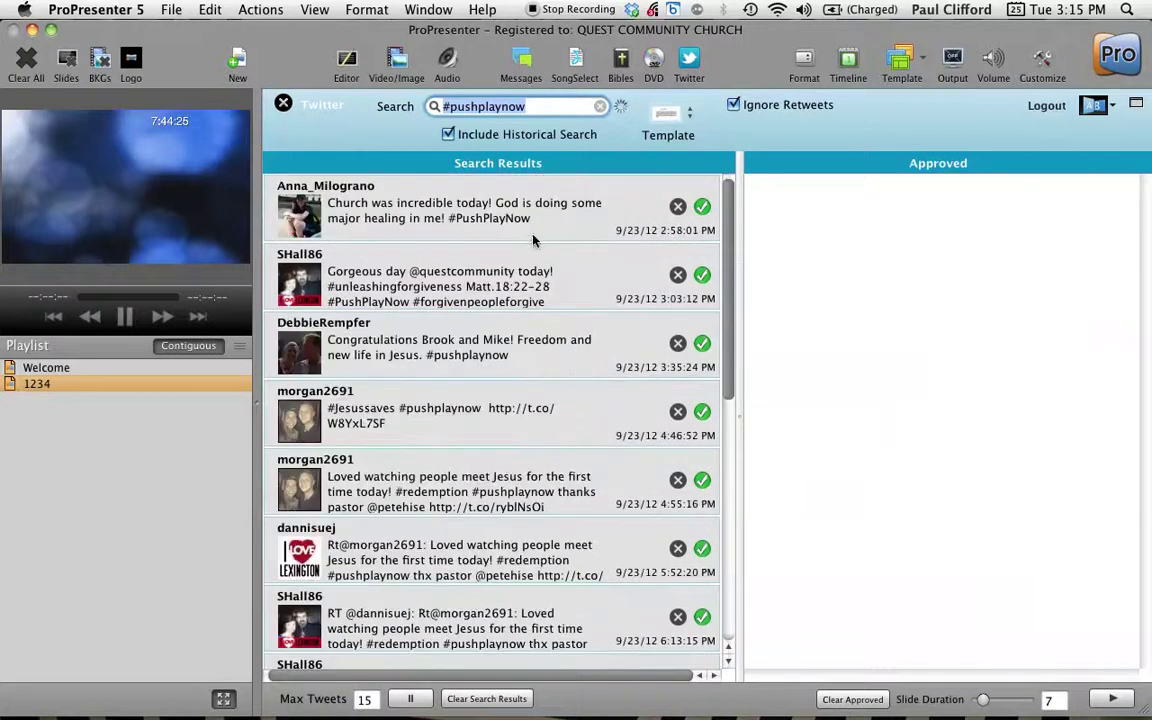
pyautogui.click(701, 206)
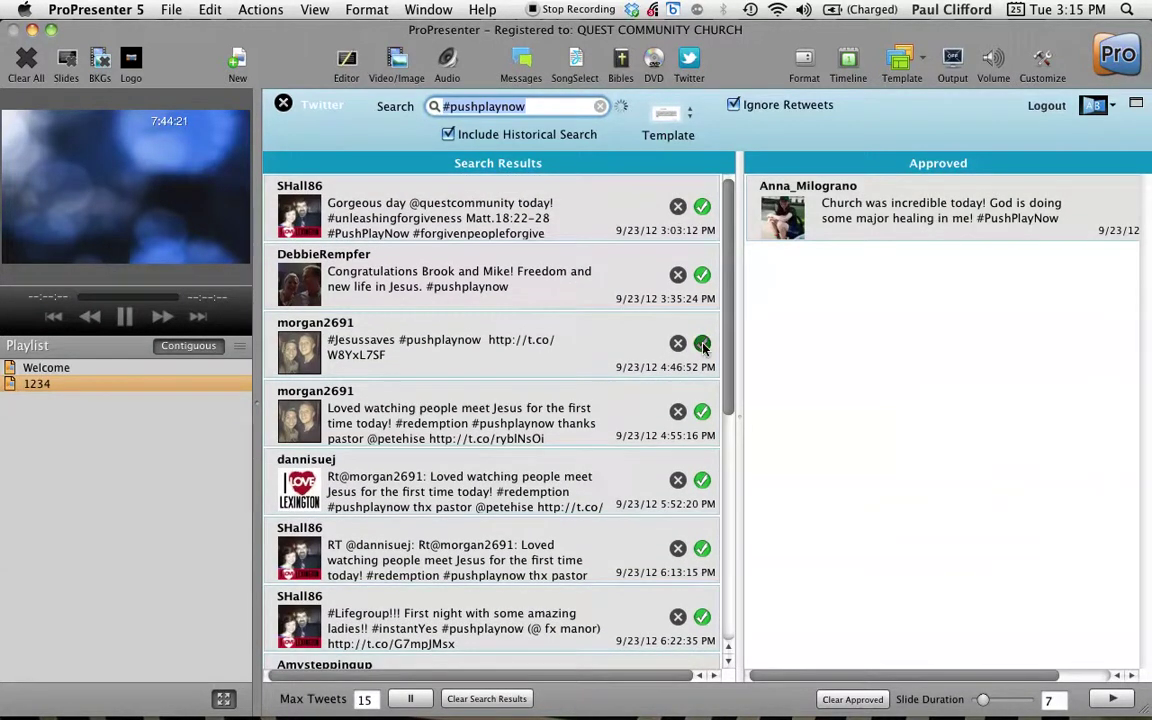
pyautogui.click(703, 345)
pyautogui.click(702, 548)
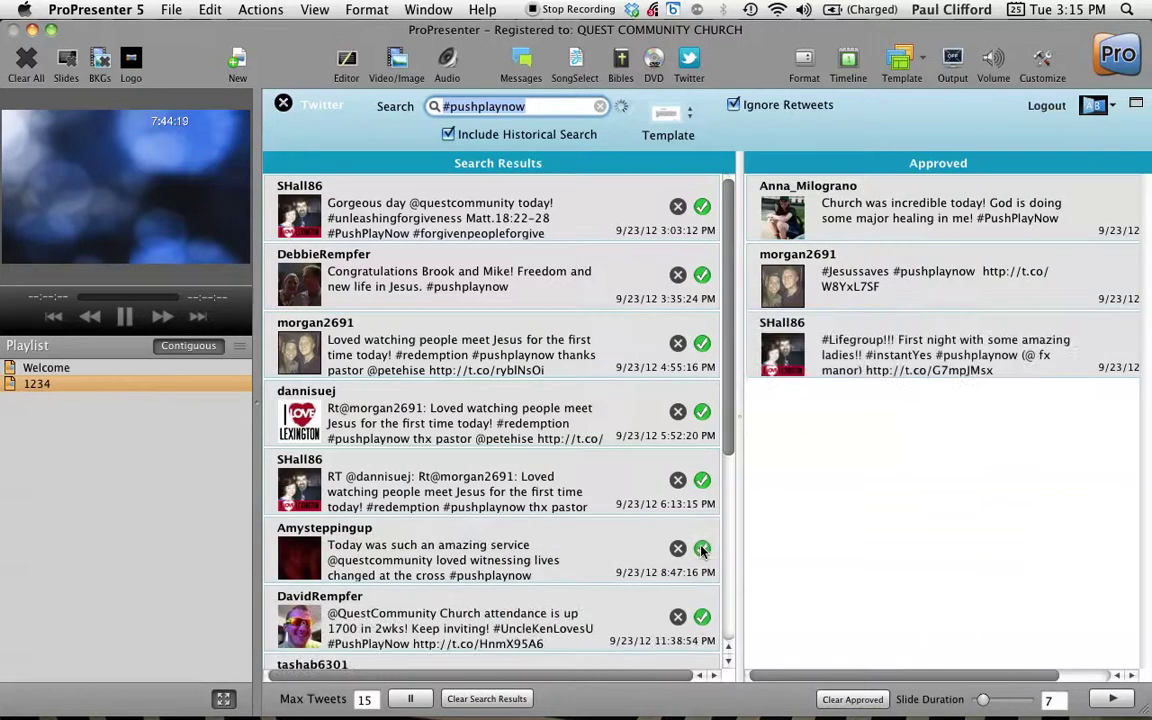
# Play the approved tweets on output with a Dissolve transition, then close the Twitter panel
pyautogui.click(1116, 702)
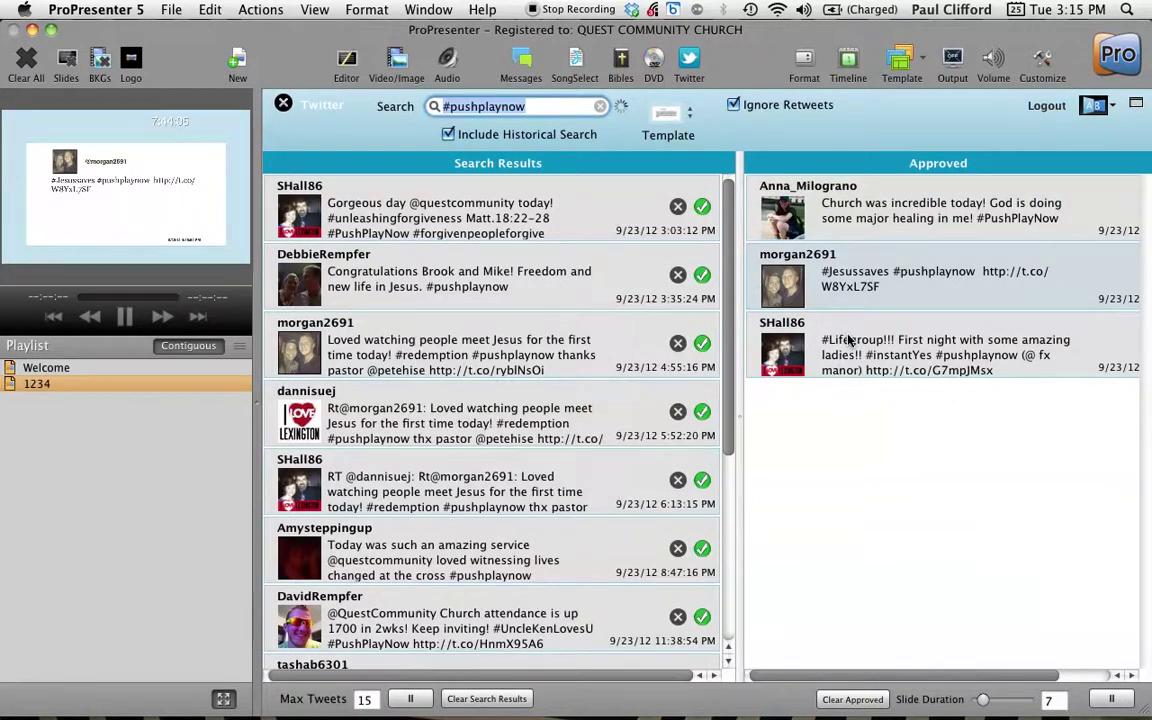
pyautogui.click(1110, 108)
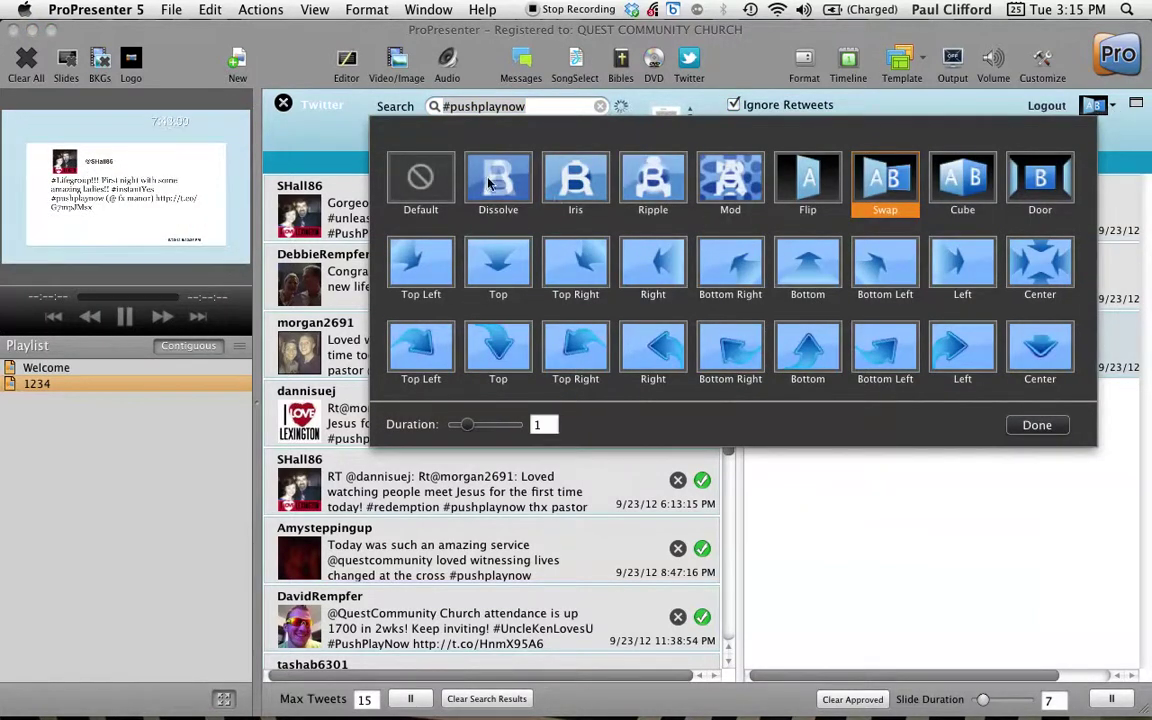
pyautogui.click(493, 184)
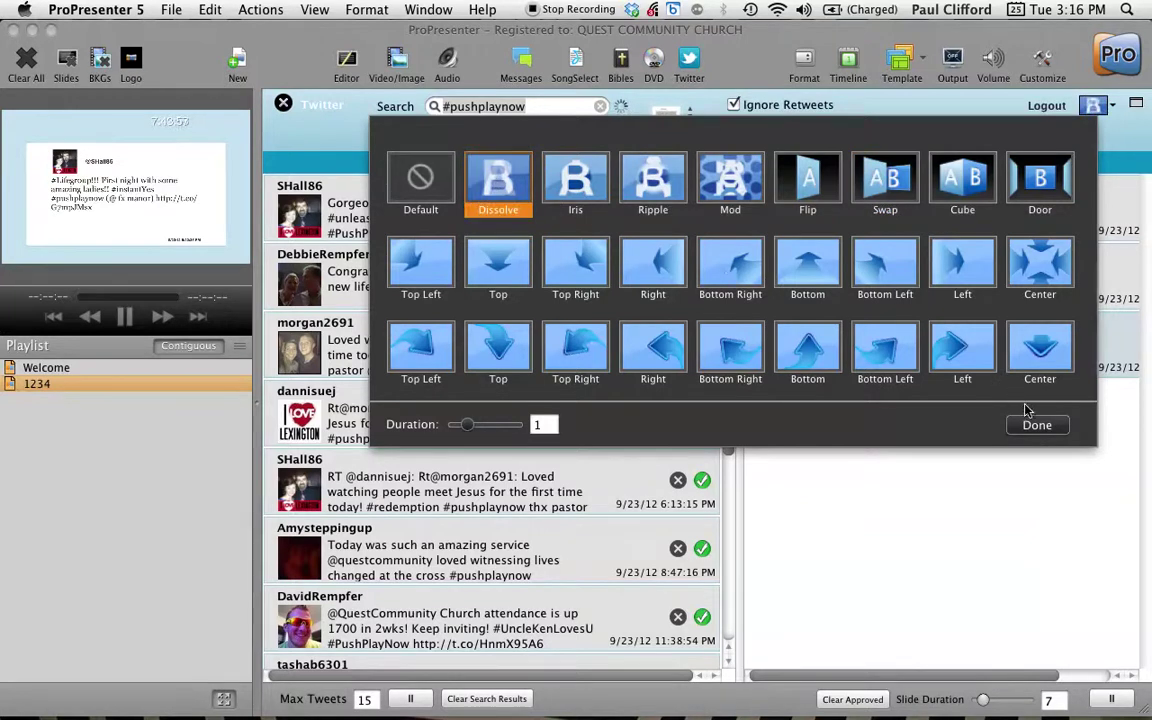
pyautogui.click(1035, 427)
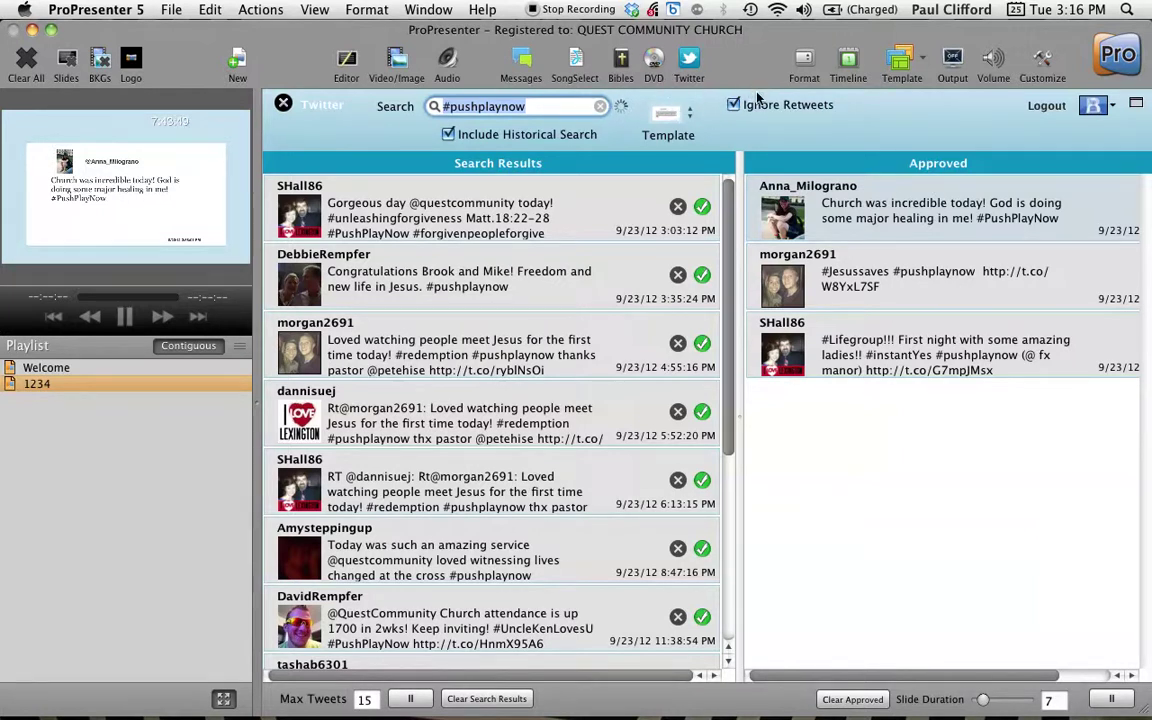
pyautogui.click(689, 62)
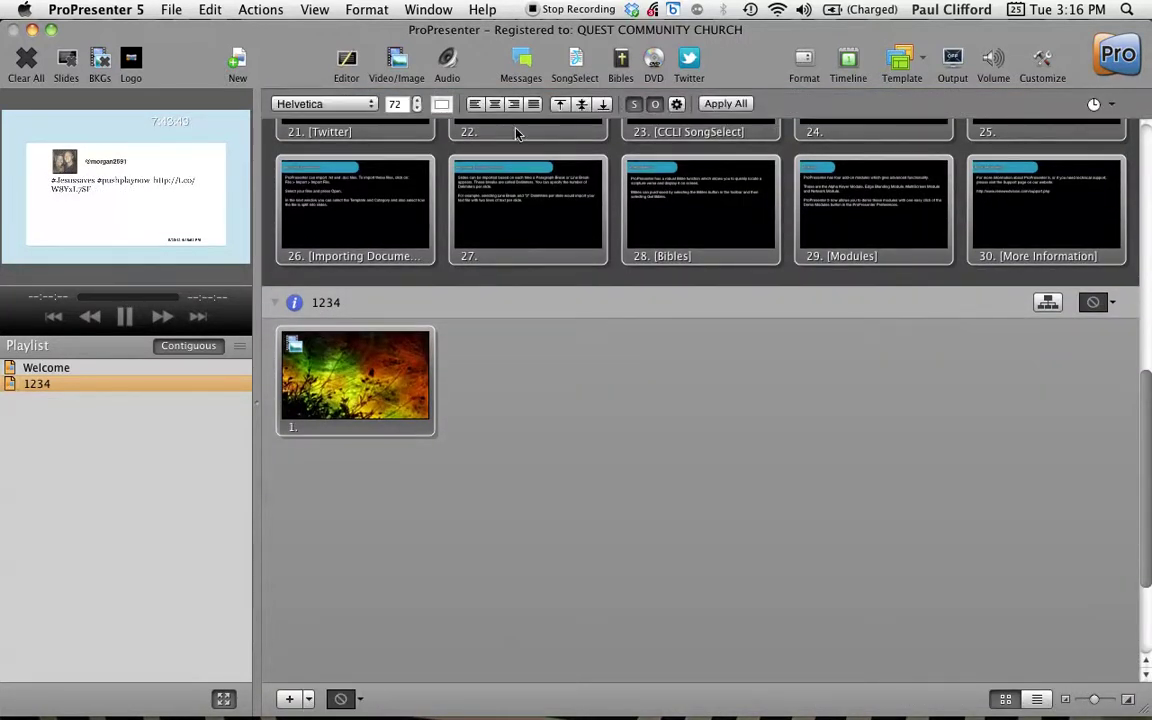
# Hide the format bar, show the timeline, and step through slides 21–23 to the CCLI SongSelect slide
pyautogui.click(797, 64)
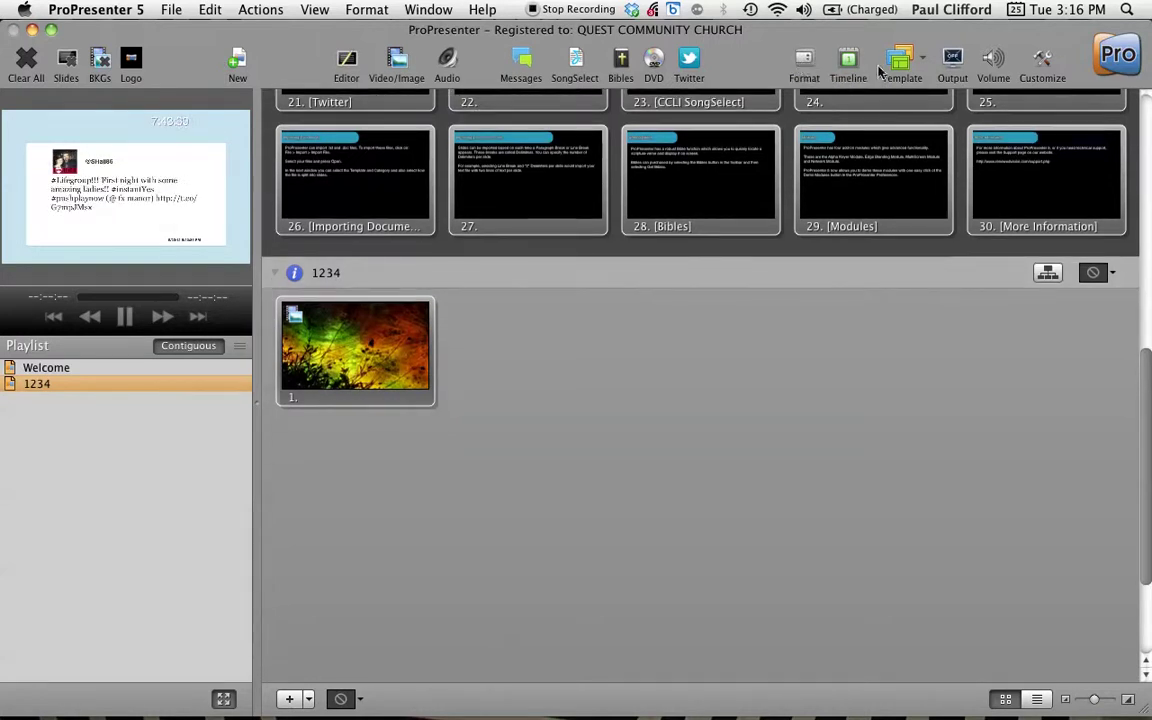
pyautogui.click(849, 65)
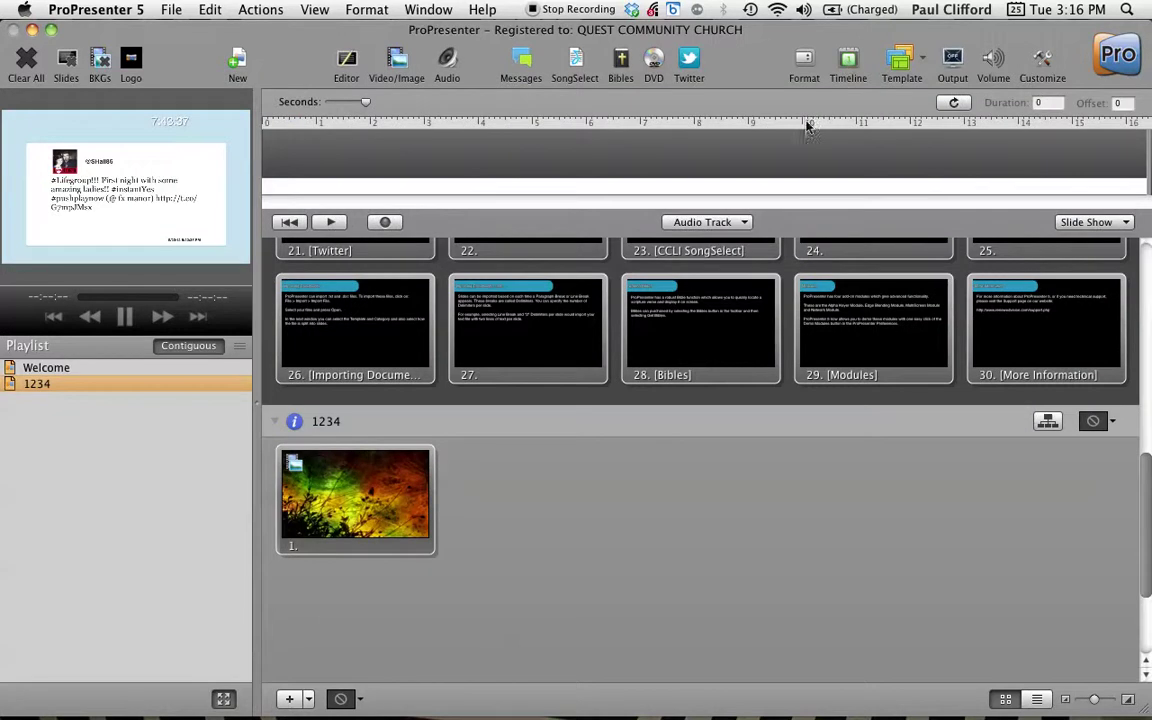
pyautogui.click(365, 259)
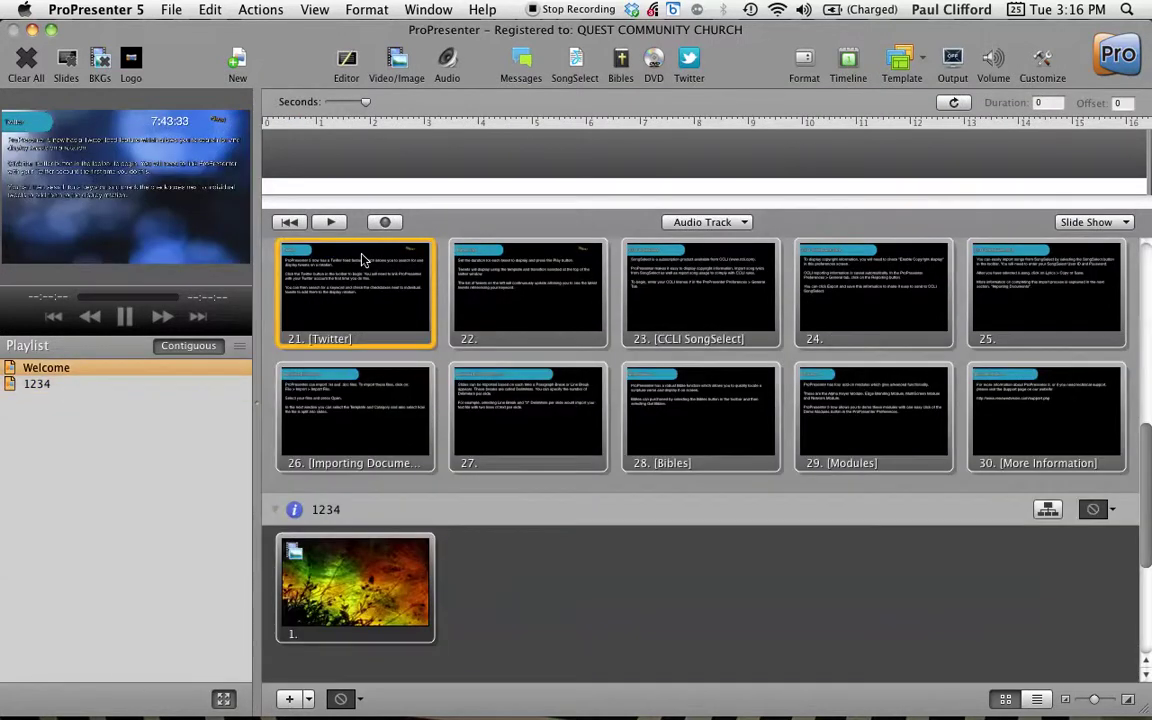
pyautogui.click(475, 265)
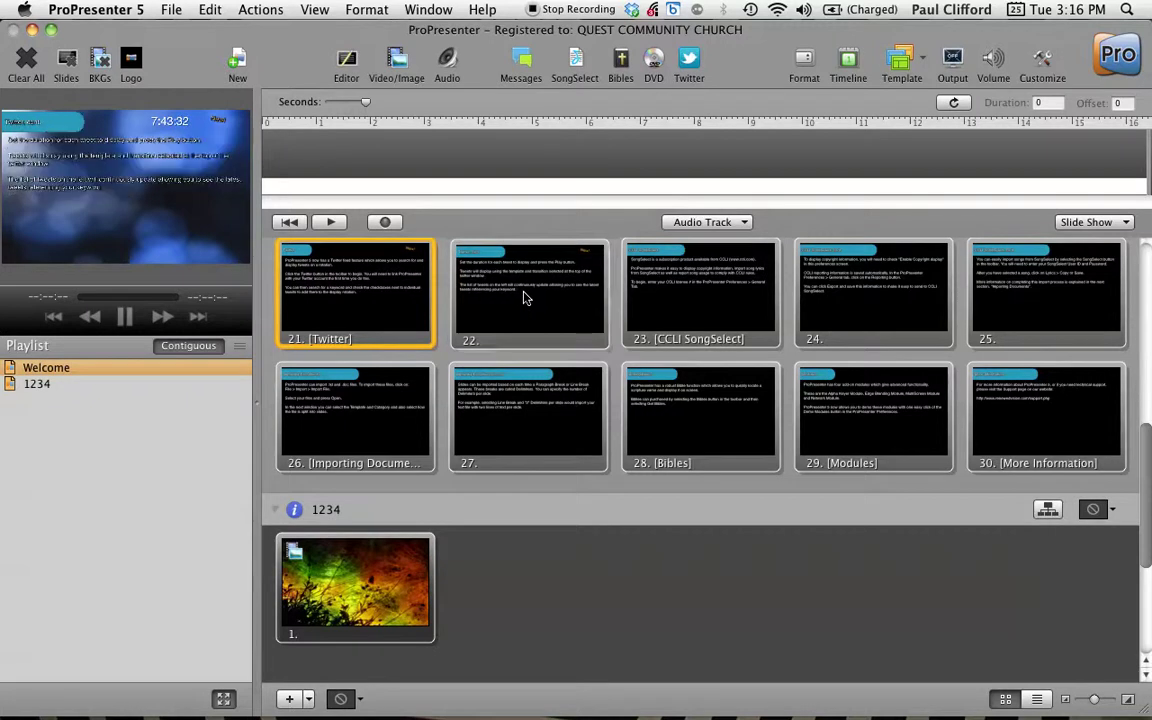
pyautogui.click(655, 298)
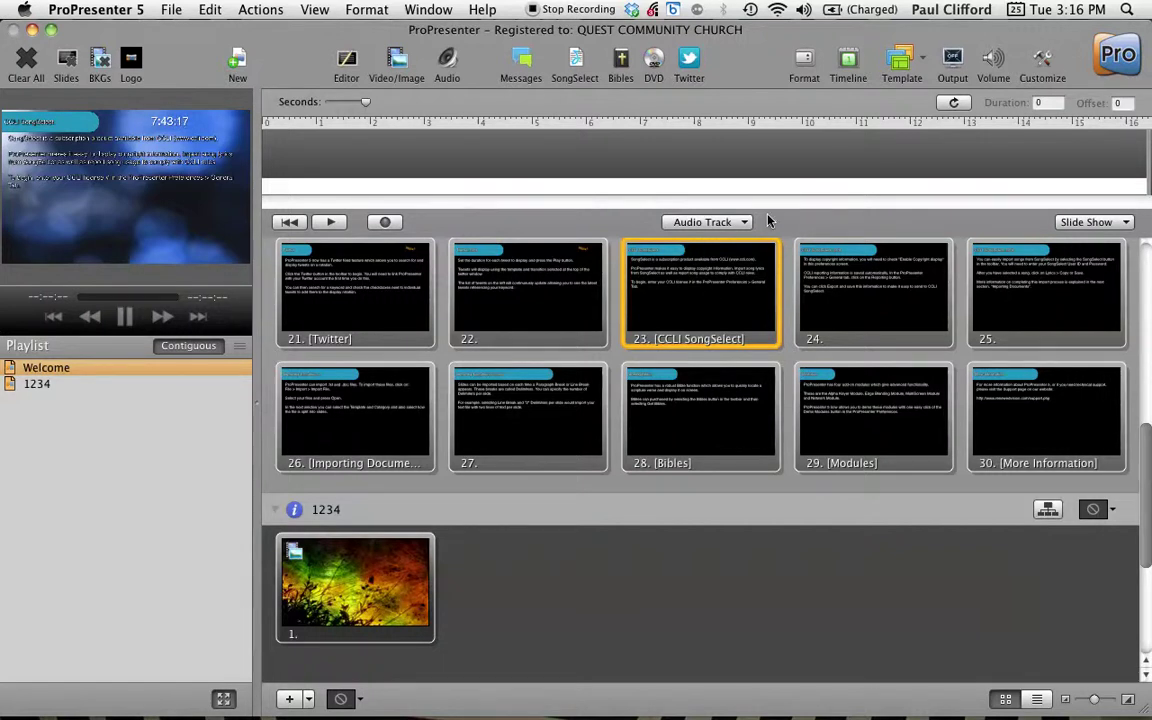
# Check the Template menu, close the full-screen output view, and open the volume control
pyautogui.click(903, 70)
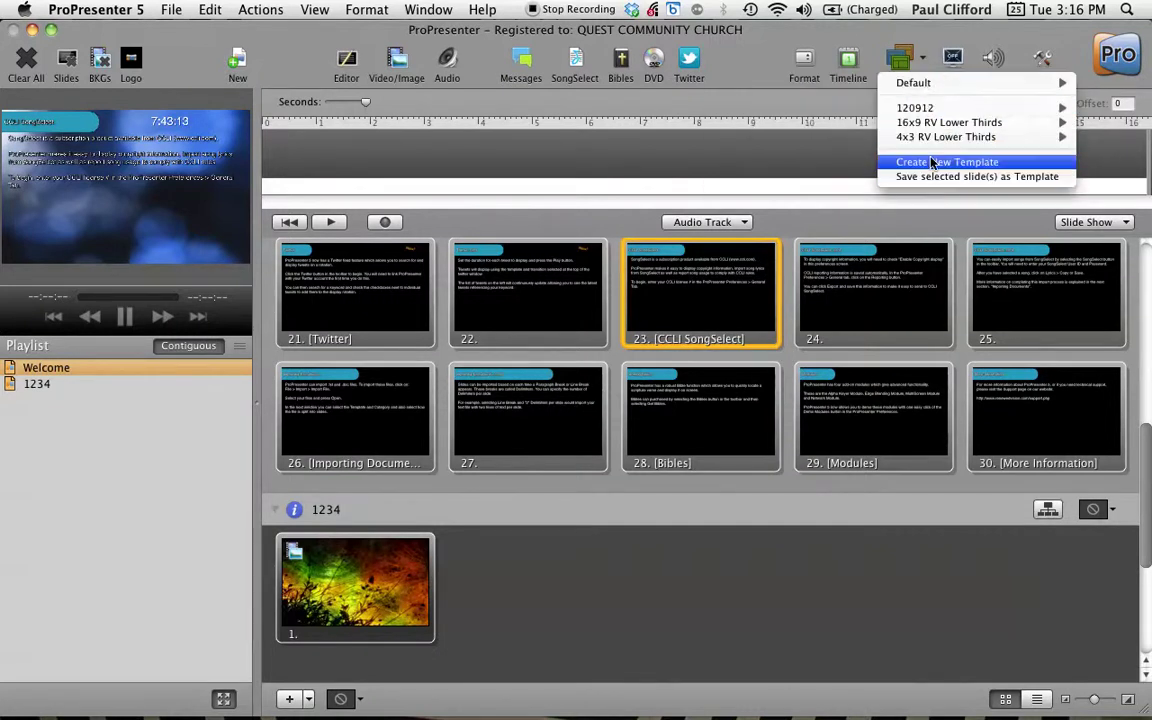
pyautogui.click(854, 30)
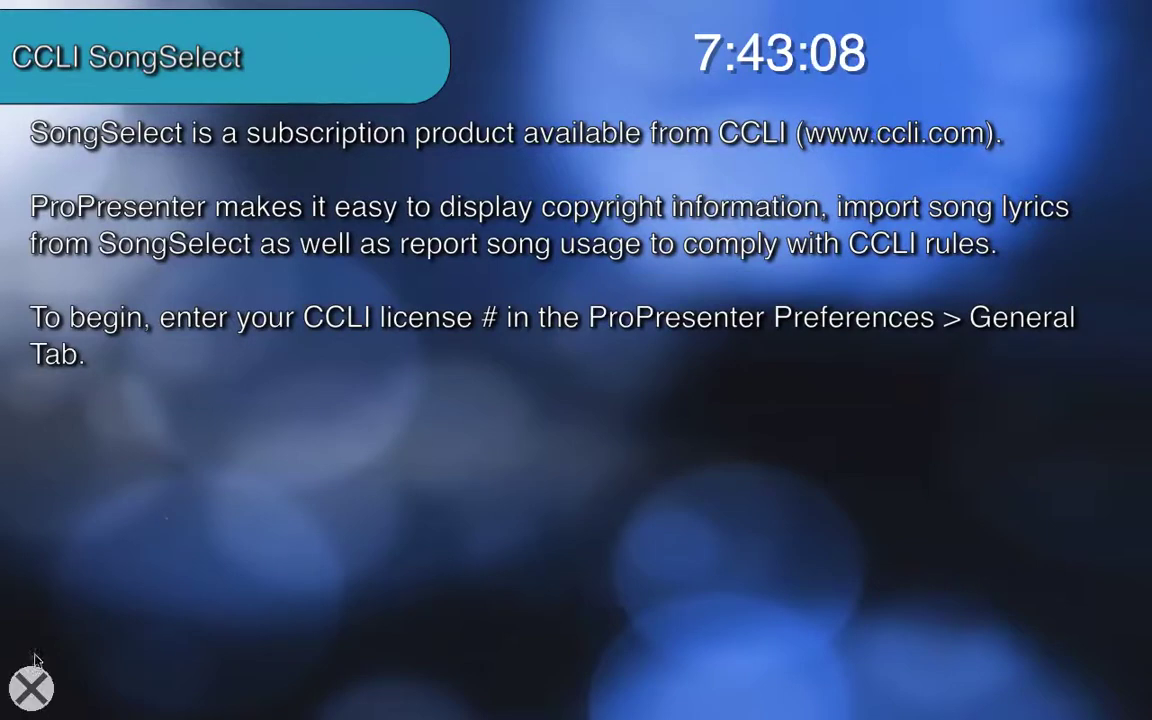
pyautogui.click(31, 686)
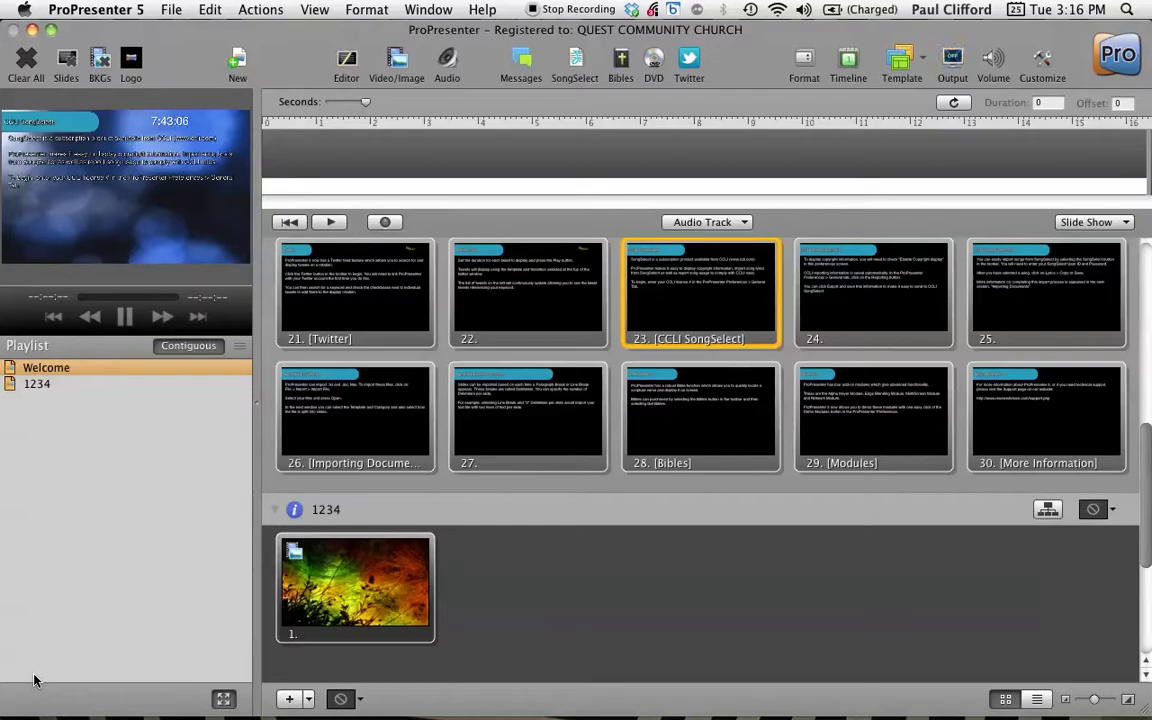
pyautogui.click(992, 62)
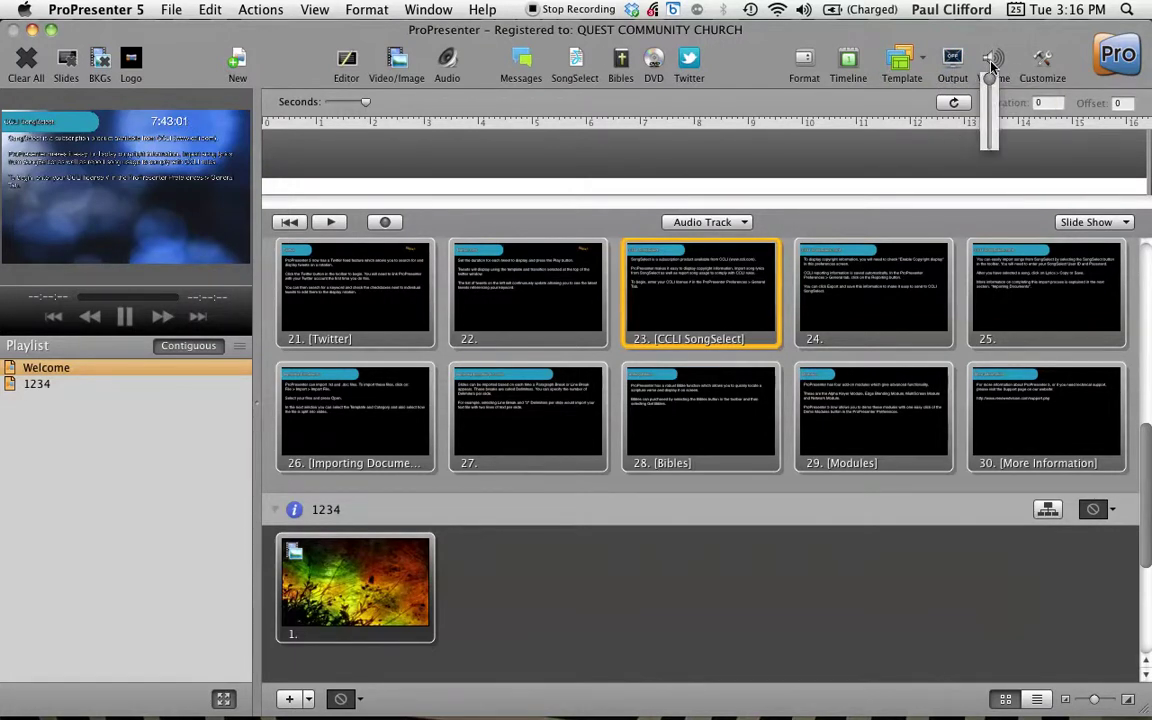
pyautogui.click(1043, 64)
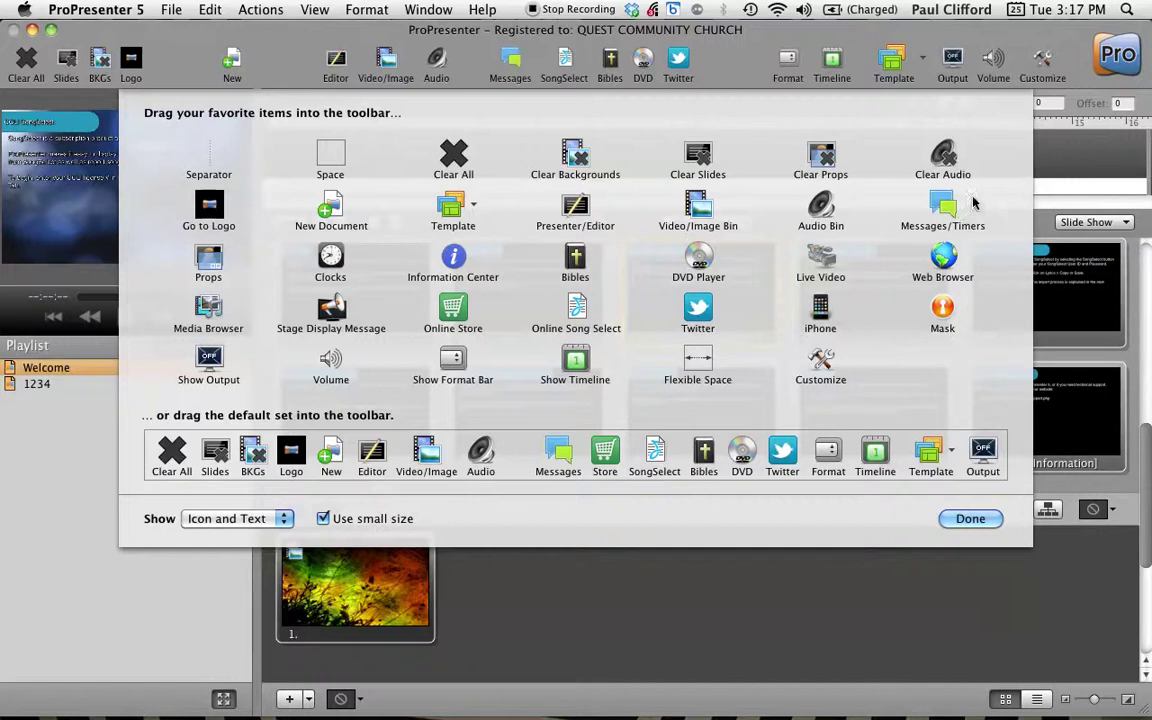
pyautogui.click(970, 519)
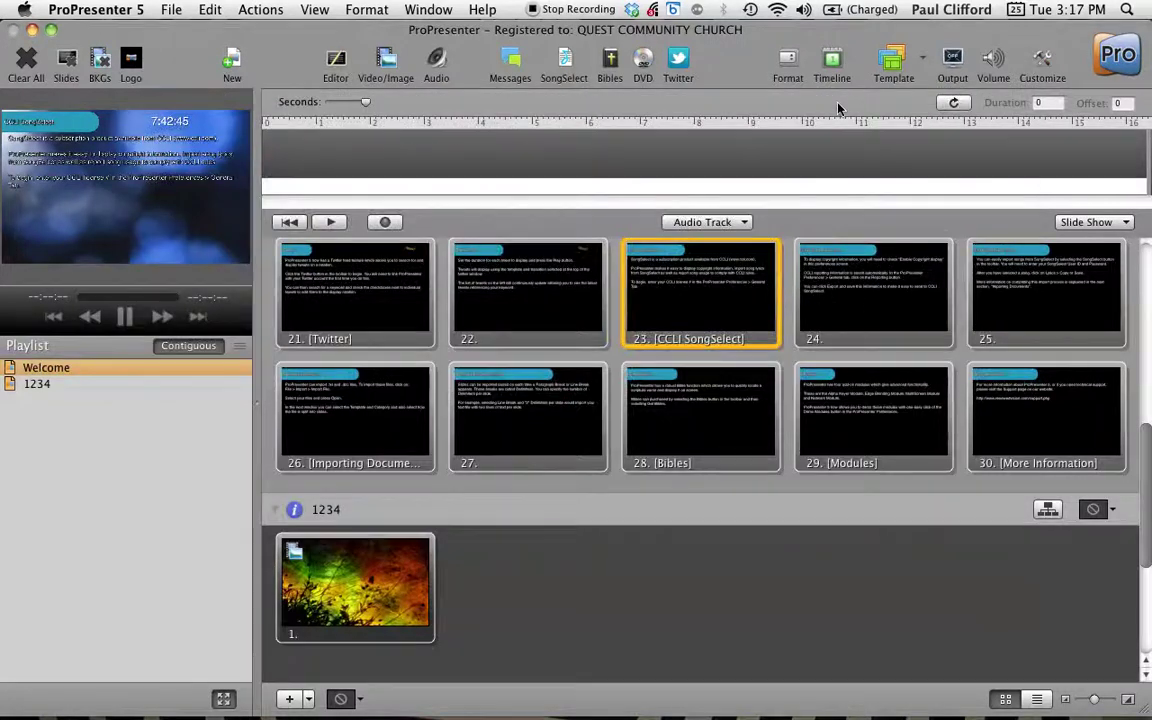